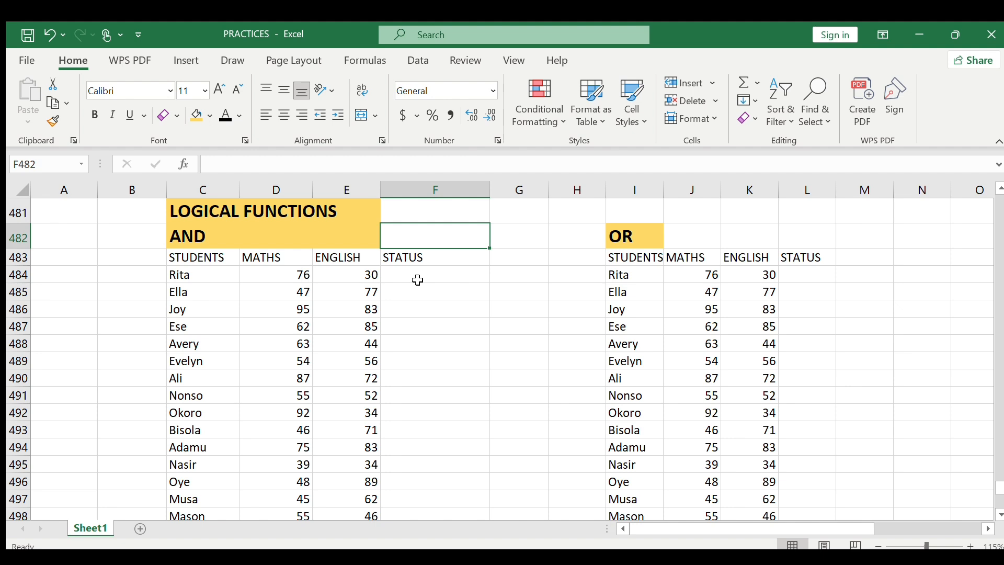
Enter =AND(D484>50,E484>50) in F484, the first STATUS cell of the AND table, to test both subject scores.
left_click(421, 271)
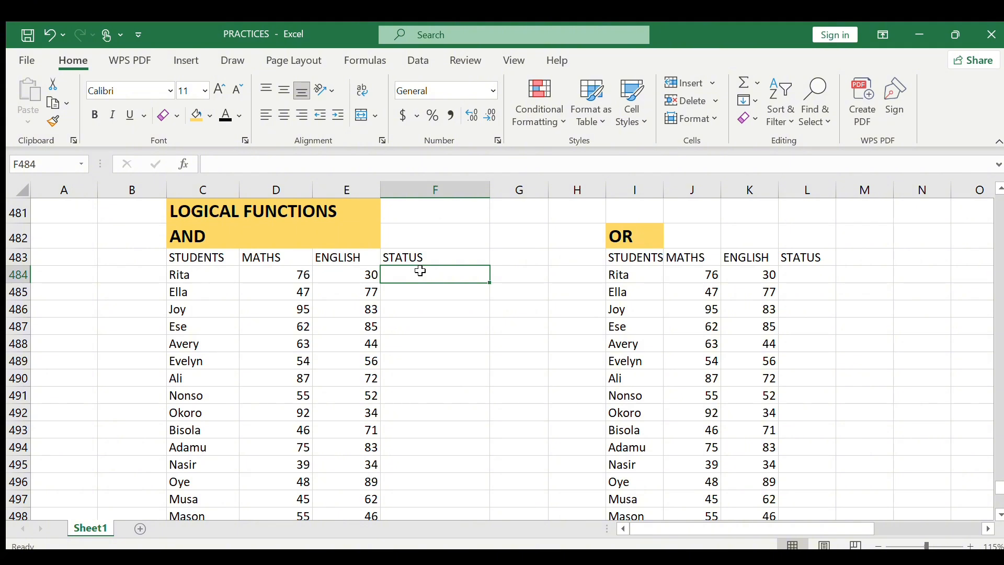
type("=AN")
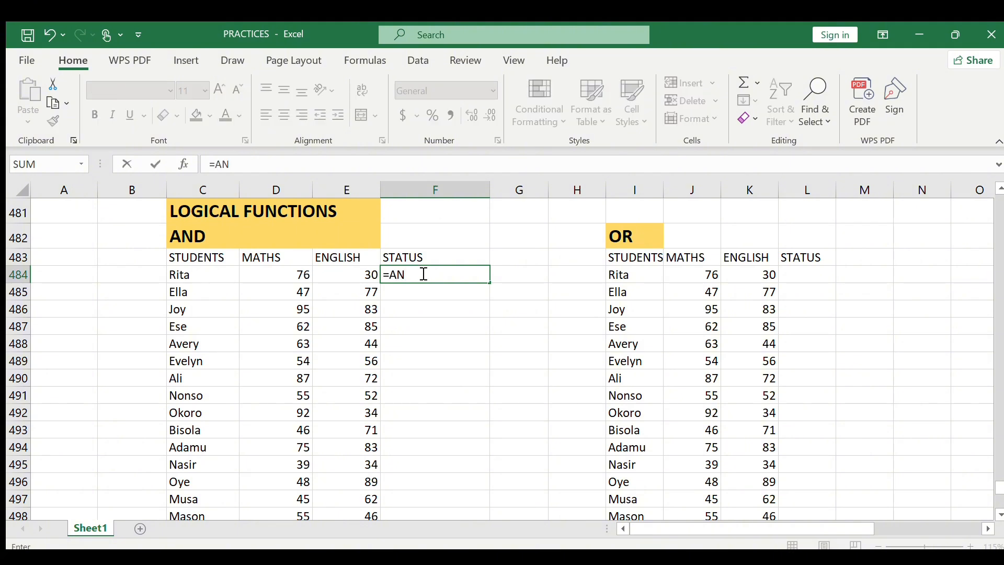
type("D(")
left_click(291, 275)
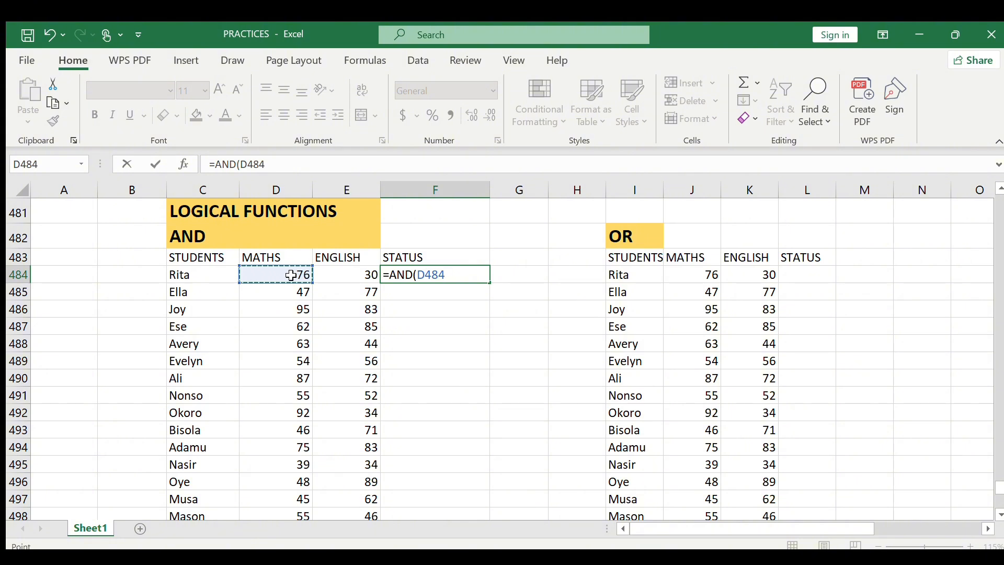
type(">50,")
left_click(341, 277)
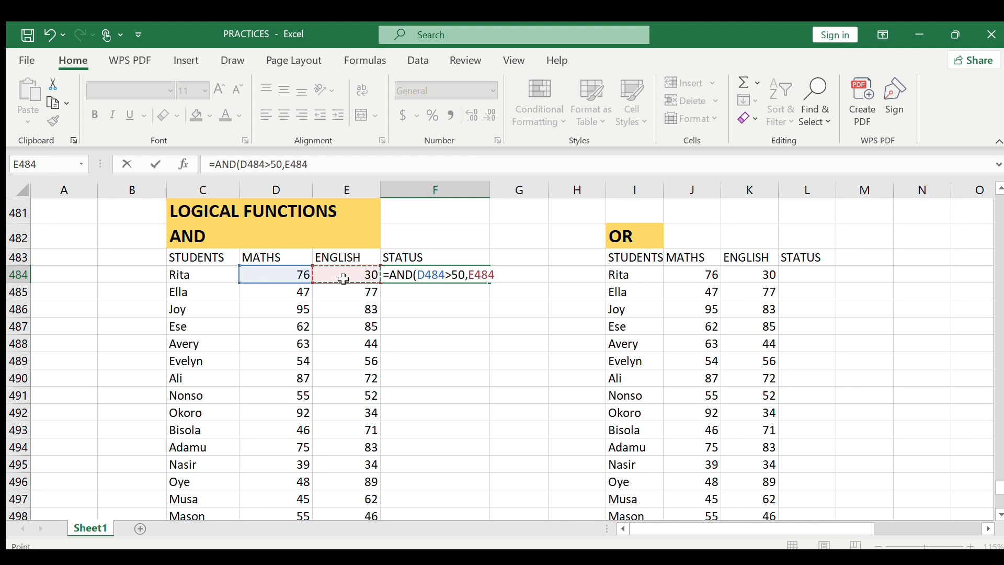
type(">50)")
key("Return")
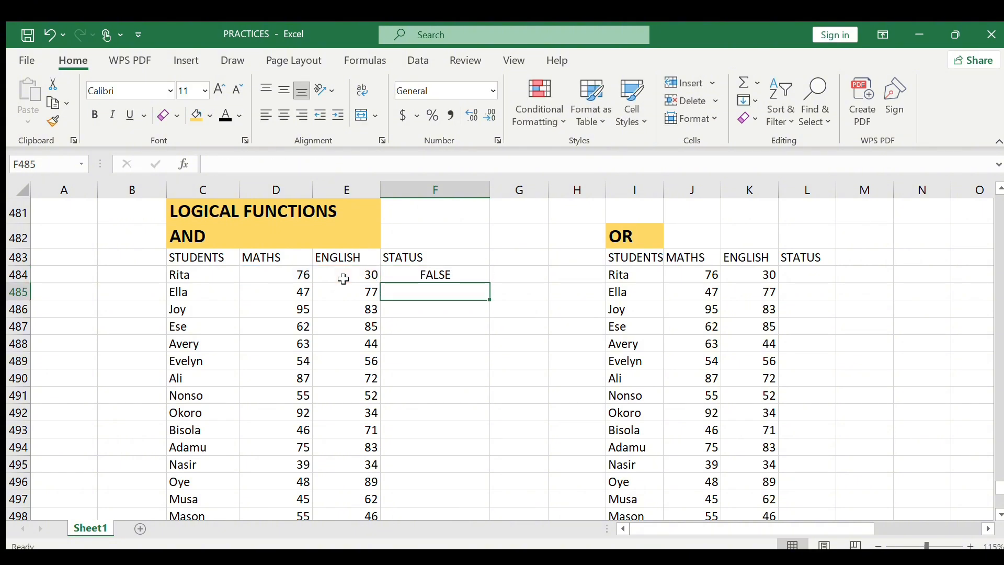
Fill the AND formula from F484 down the STATUS column to F499 and check a couple of the filled rows.
double_click(429, 275)
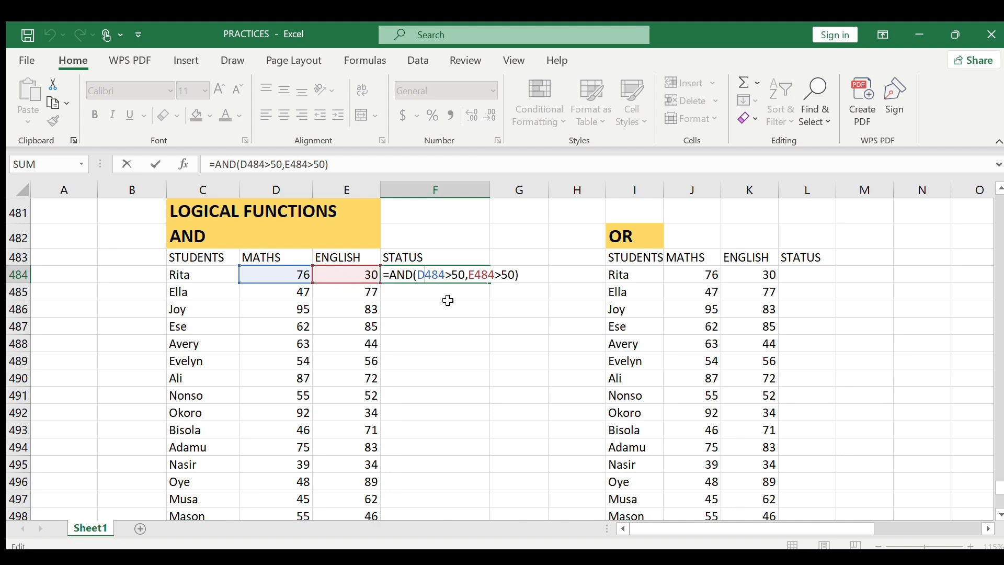
key("ctrl+Return")
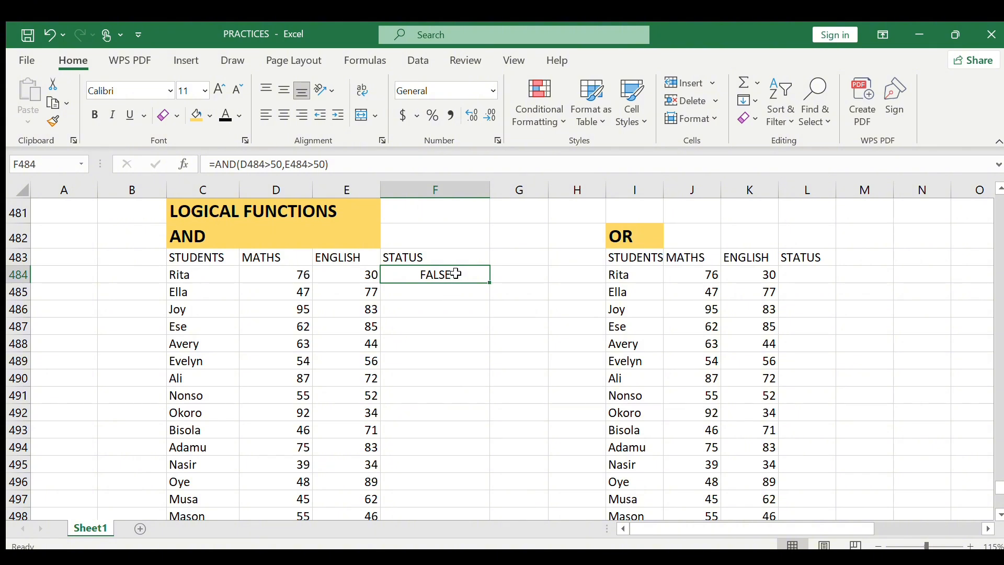
double_click(492, 284)
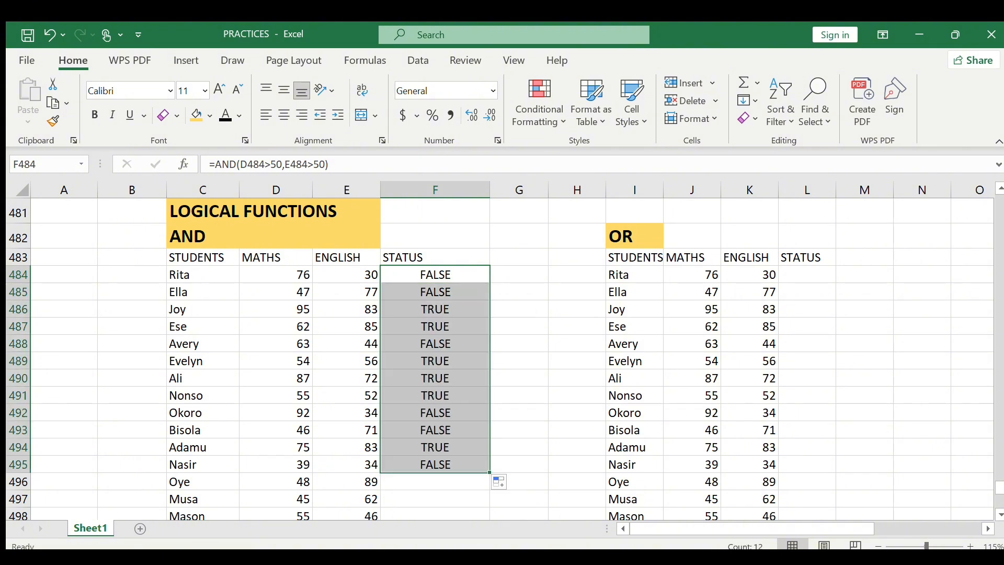
left_click_drag(489, 473, 489, 512)
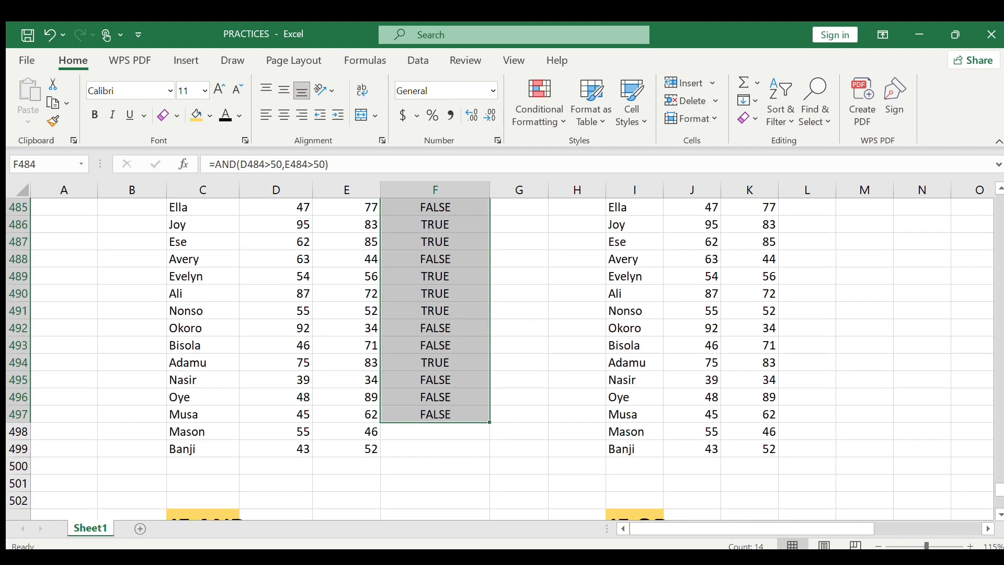
left_click_drag(492, 423, 489, 458)
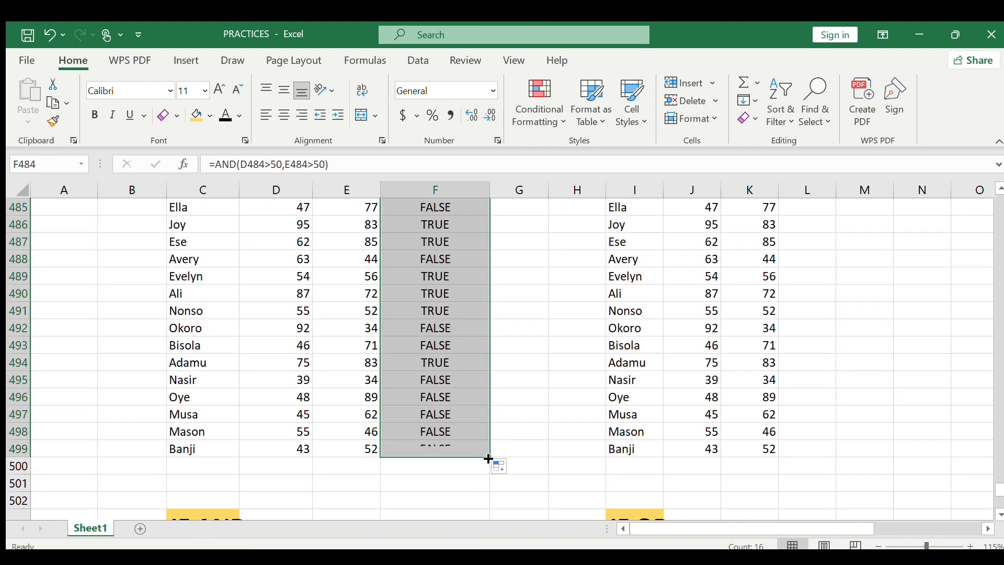
left_click(432, 296)
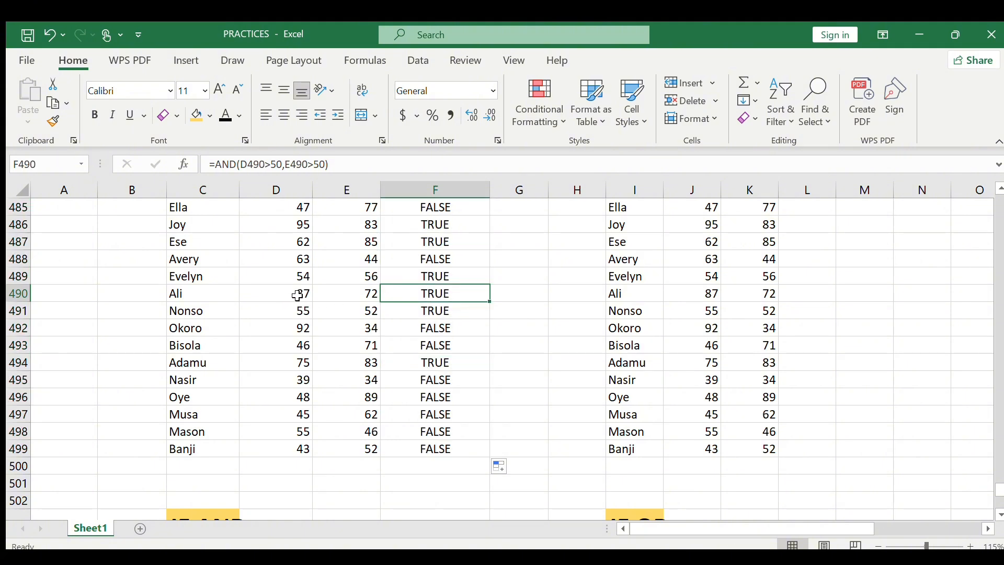
left_click(453, 346)
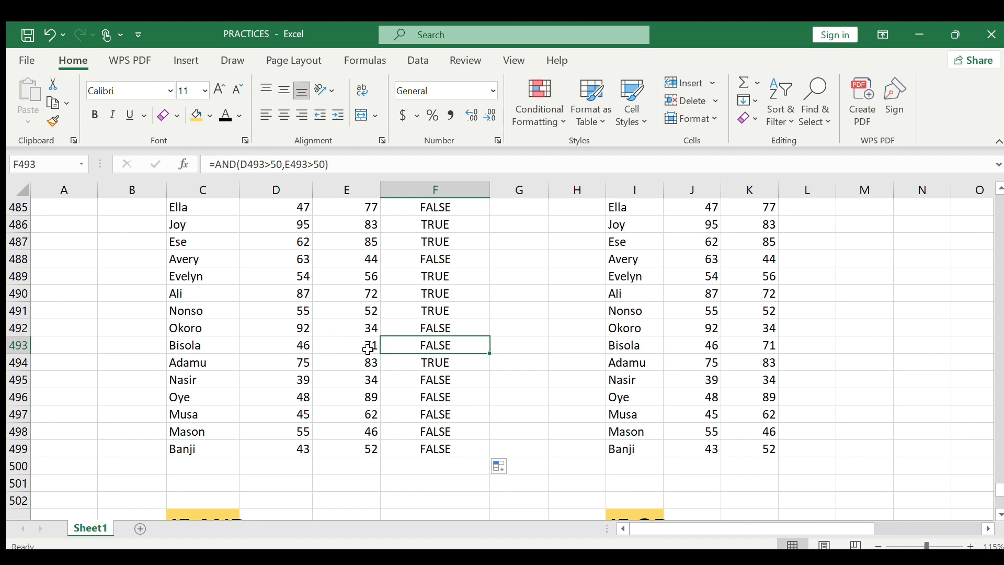
Enter =OR(J484>50,K484>50) in L484, the first STATUS cell of the OR table, to test either subject score.
scroll(448, 358, "up", 2)
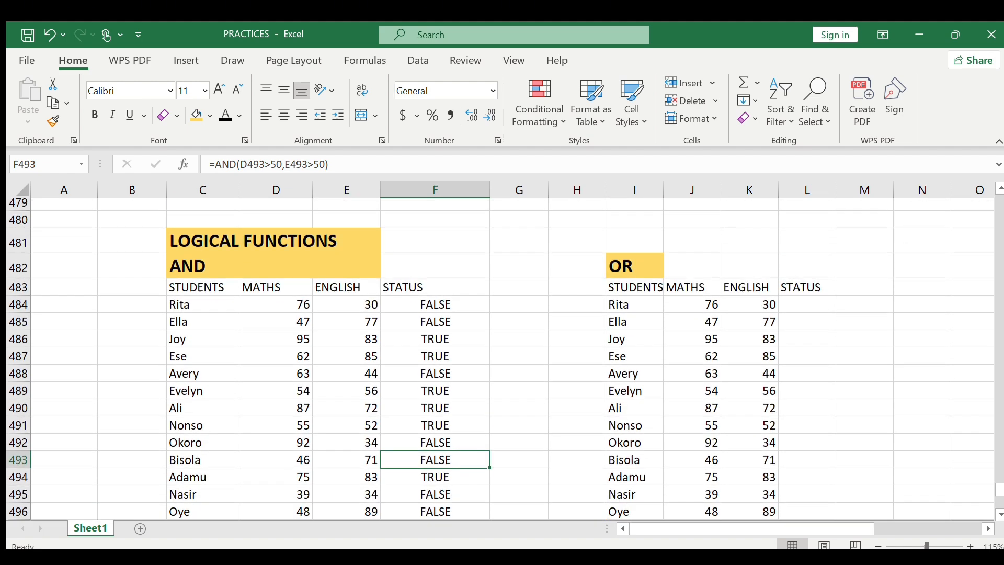
scroll(448, 357, "down", 1)
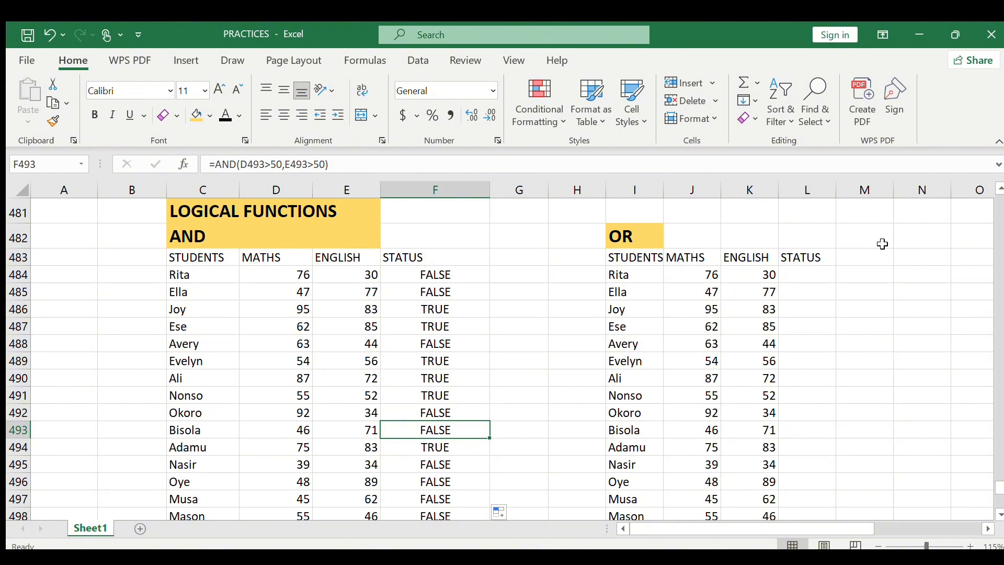
scroll(883, 243, "right", 3)
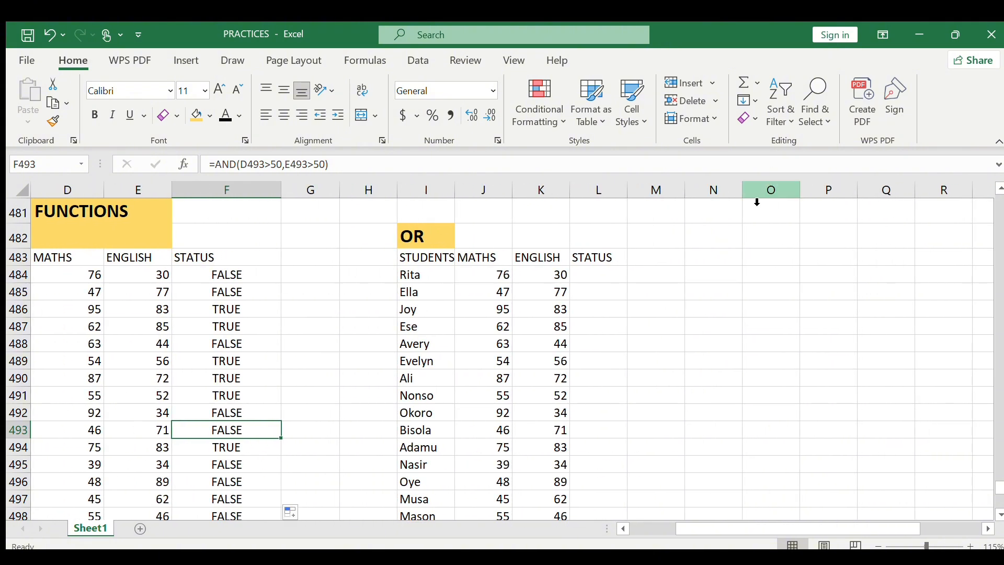
left_click(597, 277)
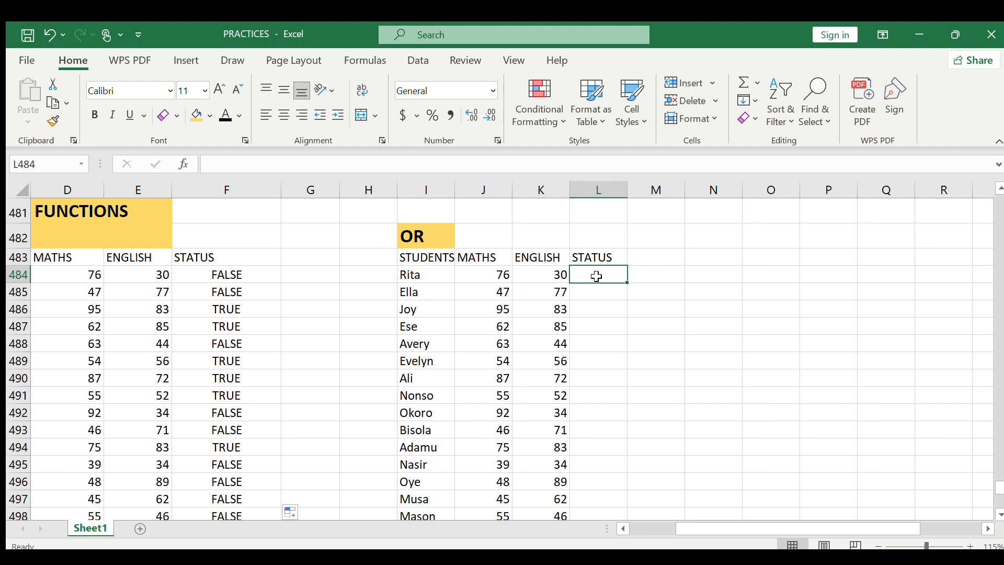
type("=OR")
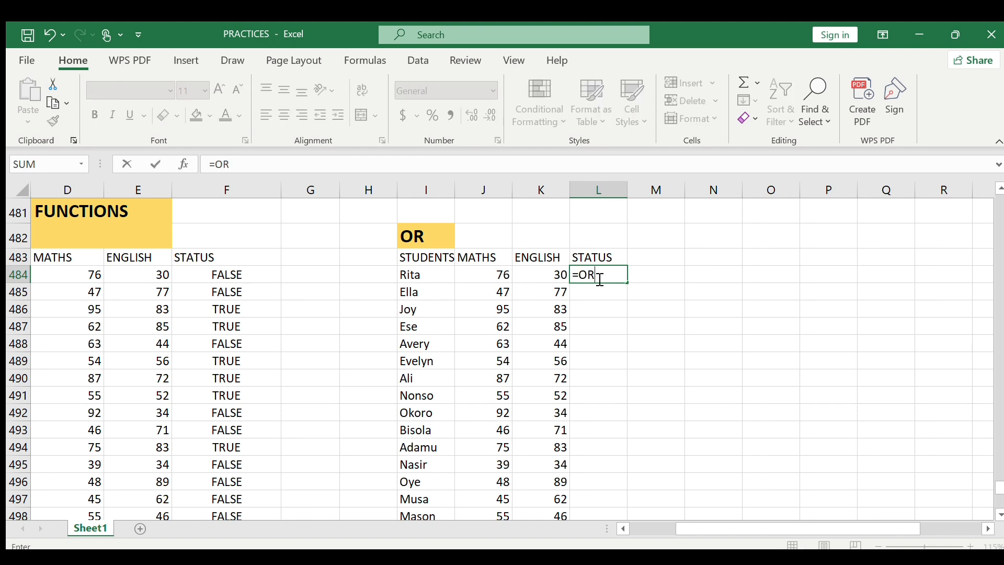
type("(")
left_click(502, 277)
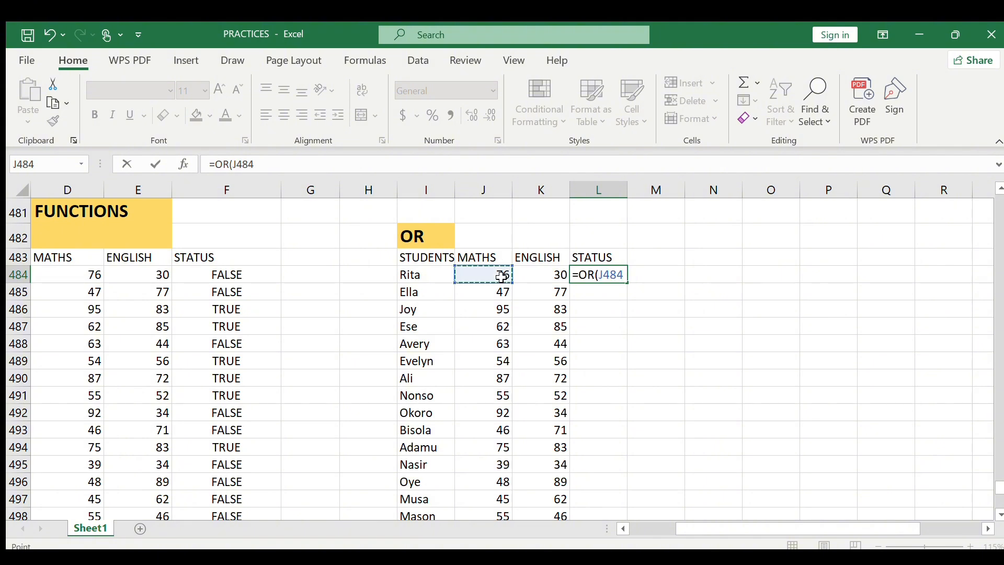
type(">50,")
left_click(557, 280)
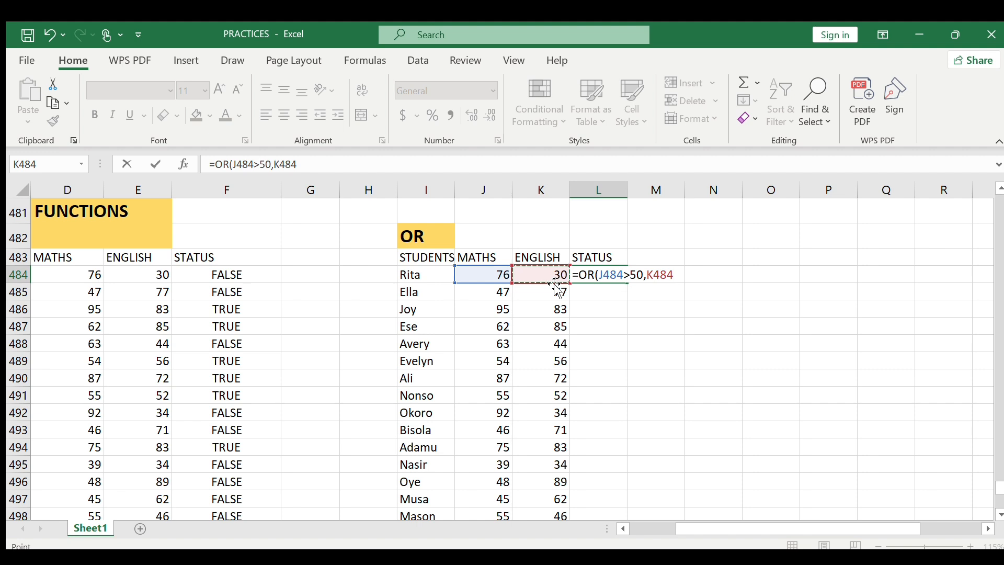
type(">50)")
key("Return")
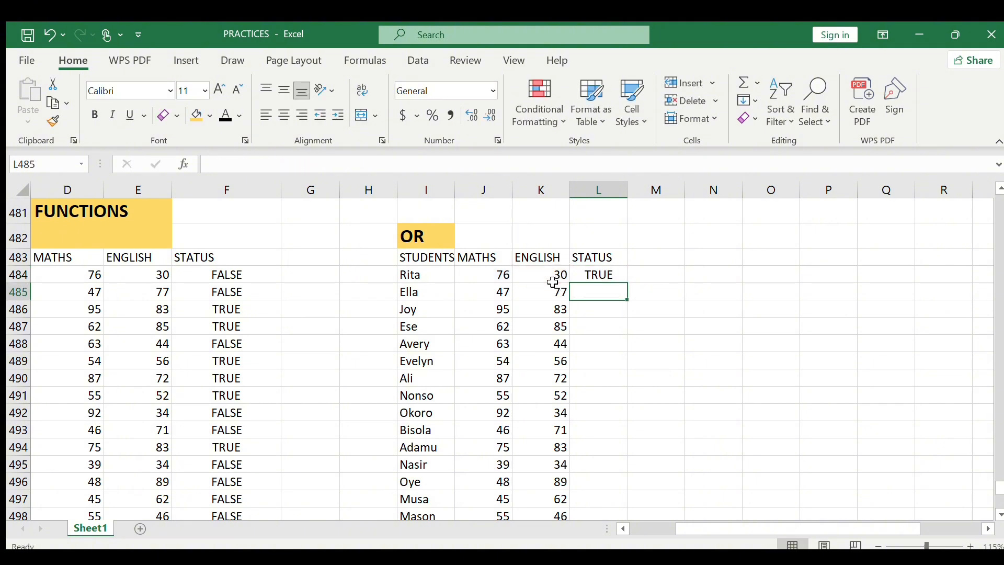
Fill the OR formula from L484 down the STATUS column to L499 and check the formula in L495.
left_click(611, 277)
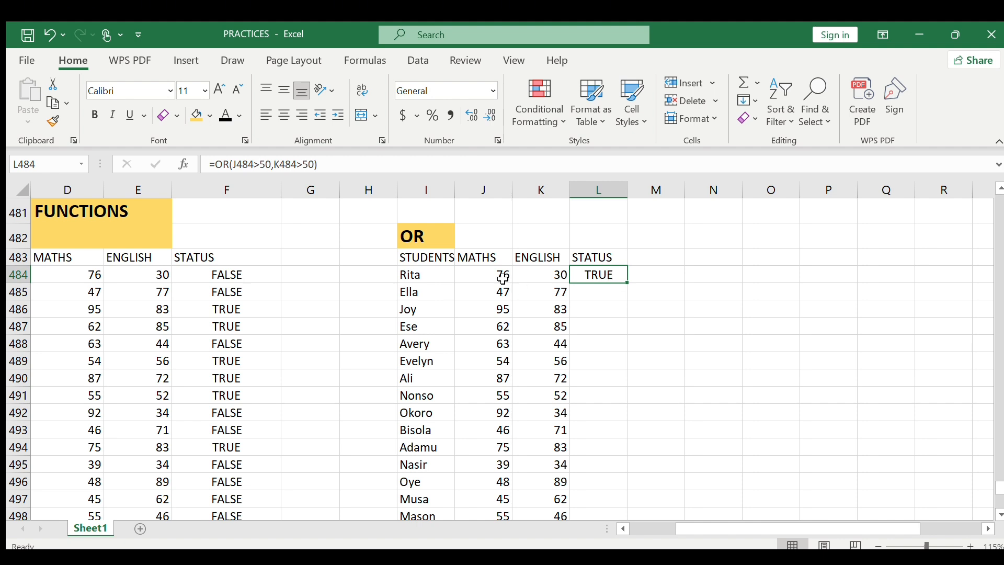
double_click(611, 275)
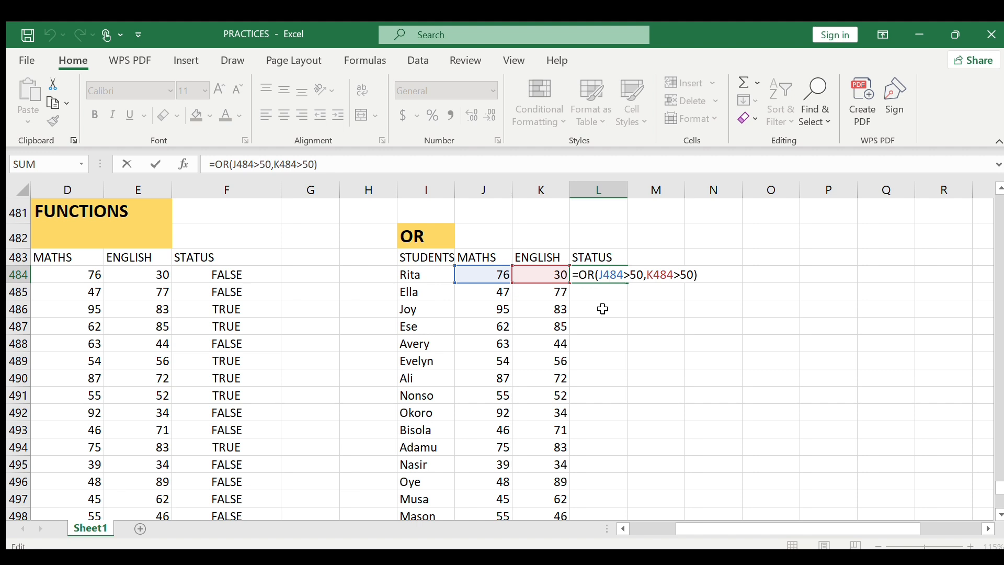
key("ctrl+Return")
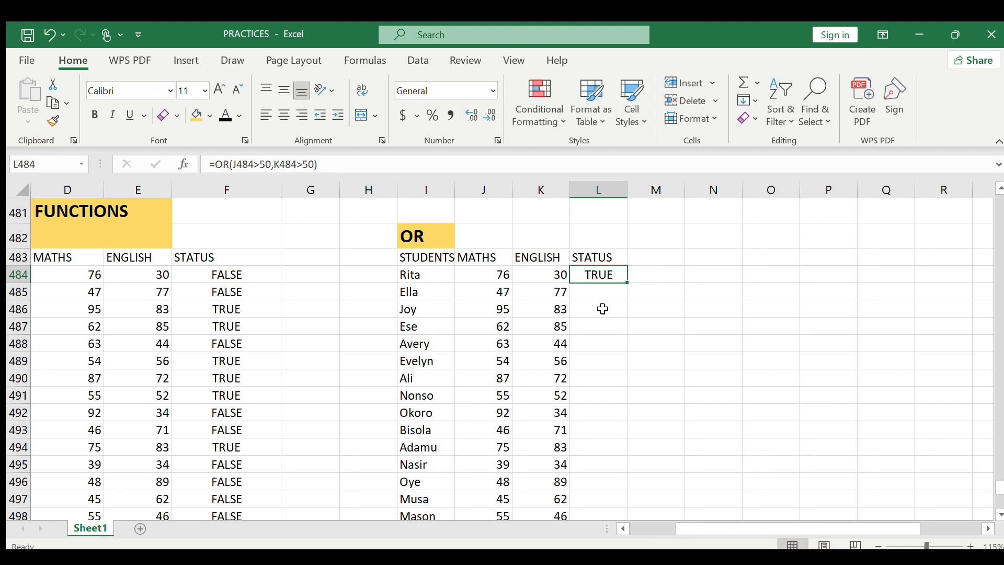
double_click(629, 283)
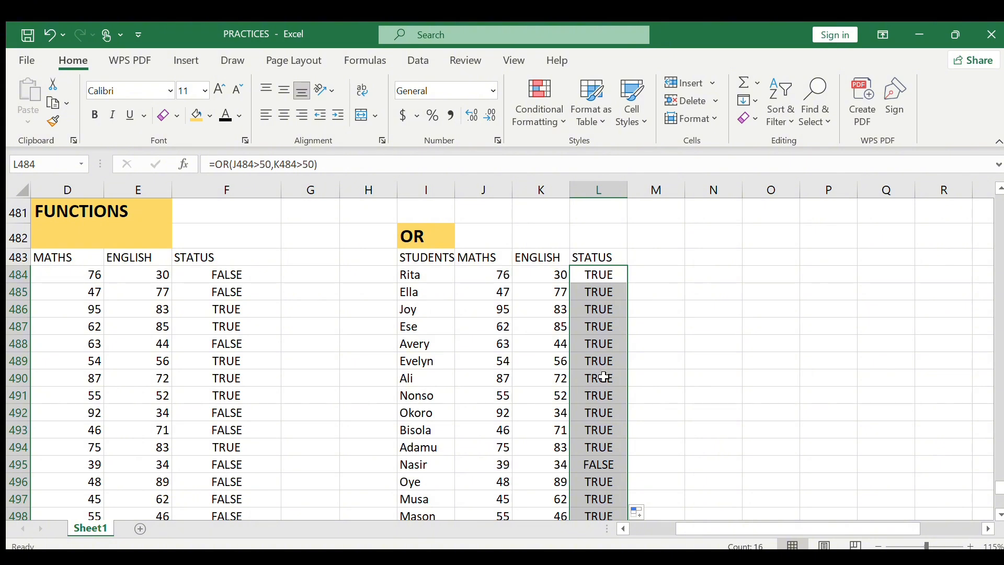
scroll(604, 377, "down", 1)
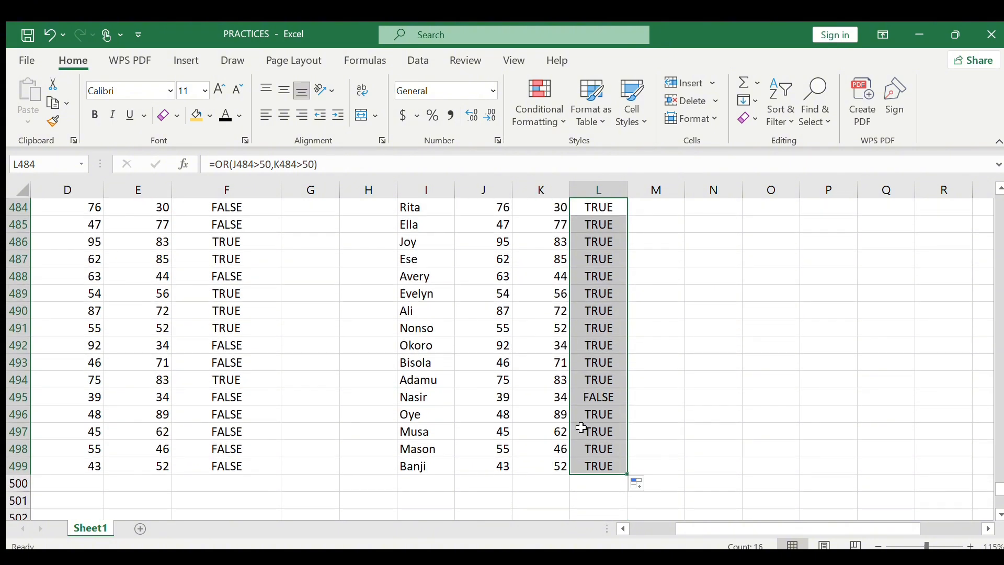
left_click(592, 397)
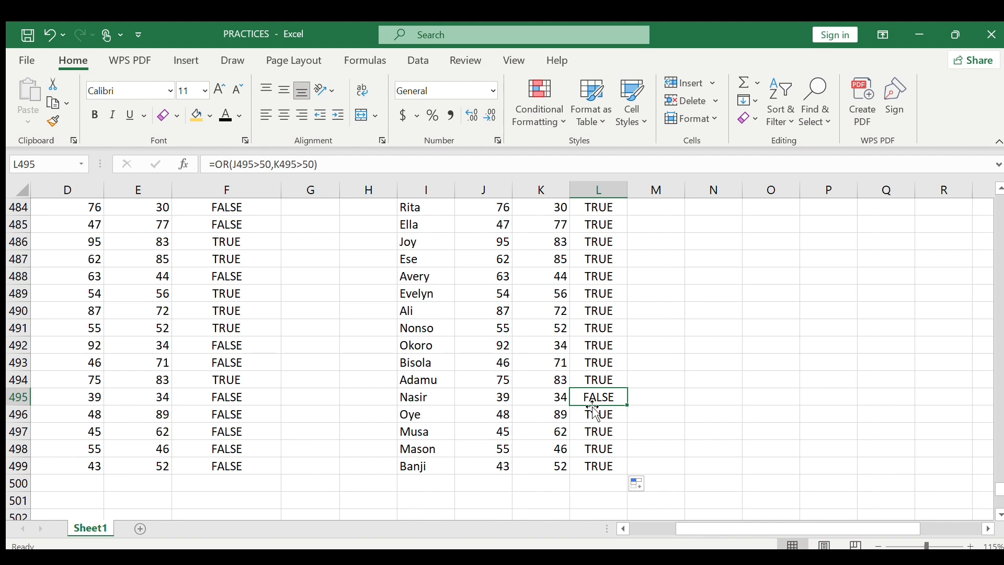
Compare the completed AND and OR tables with the IF AND and IF OR tables that start at row 503.
scroll(596, 413, "left", 2)
scroll(596, 413, "up", 2)
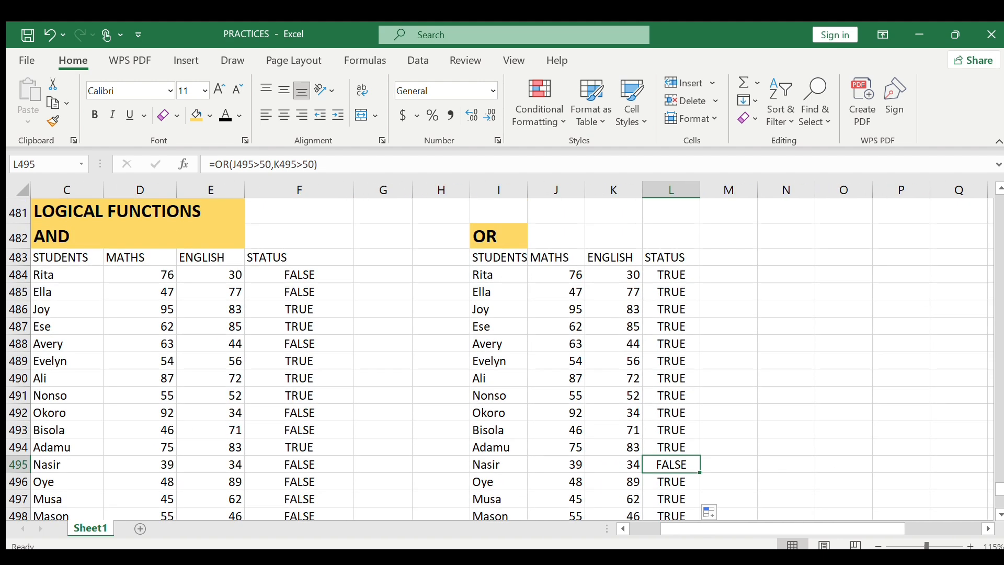
scroll(596, 414, "down", 5)
scroll(773, 271, "down", 3)
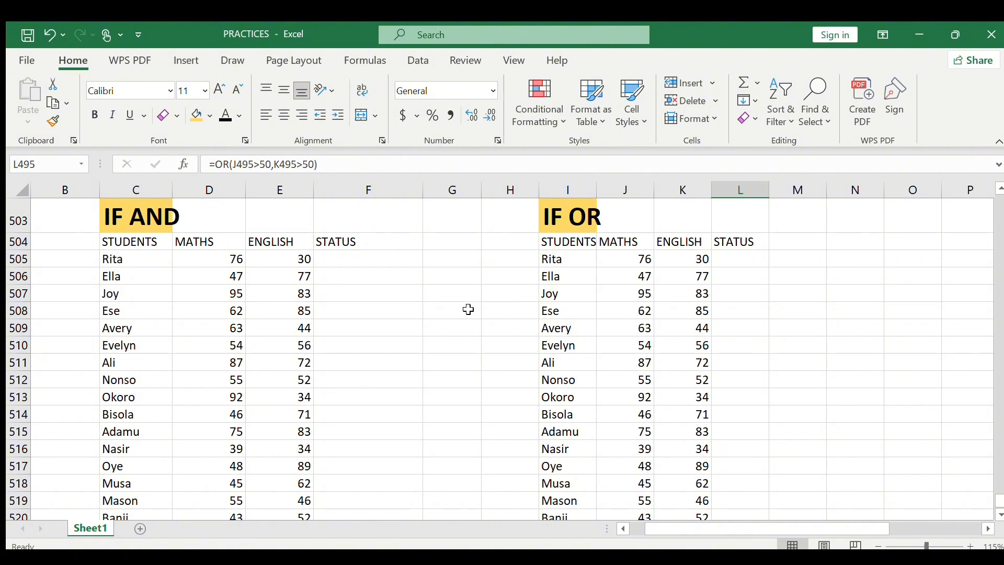
scroll(469, 310, "up", 7)
scroll(469, 310, "down", 1)
scroll(468, 309, "up", 1)
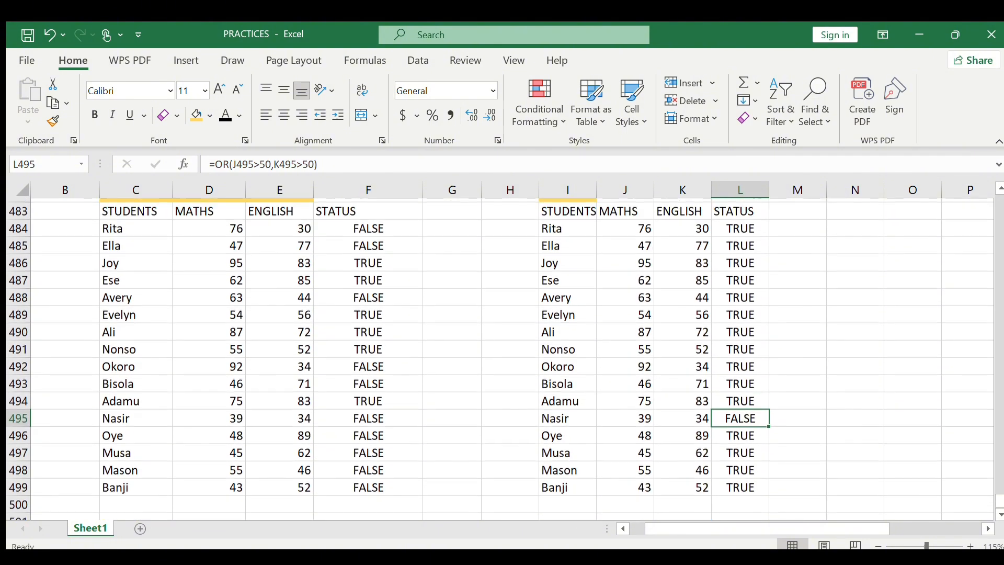
scroll(774, 379, "down", 3)
scroll(774, 379, "up", 3)
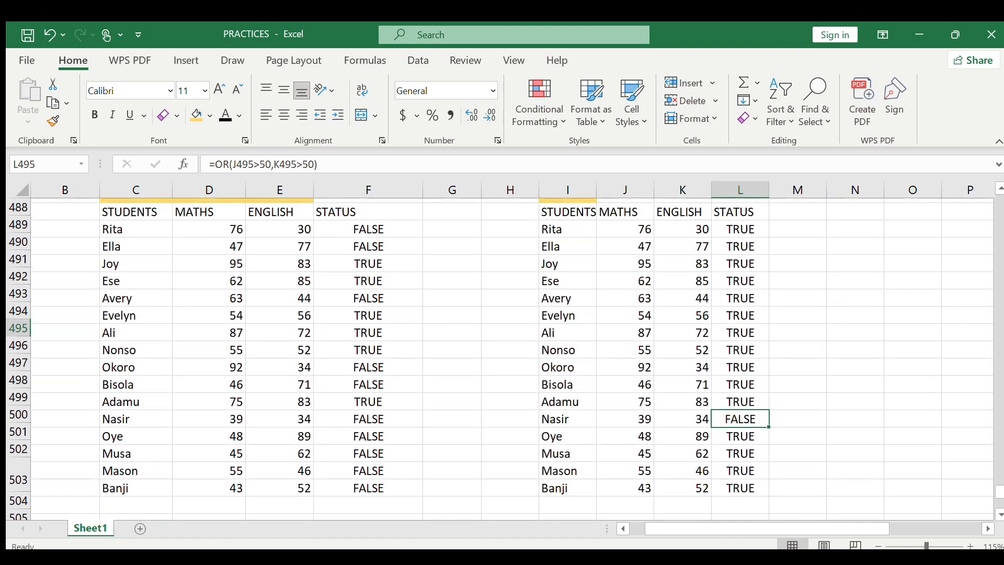
scroll(774, 327, "down", 4)
scroll(773, 327, "up", 4)
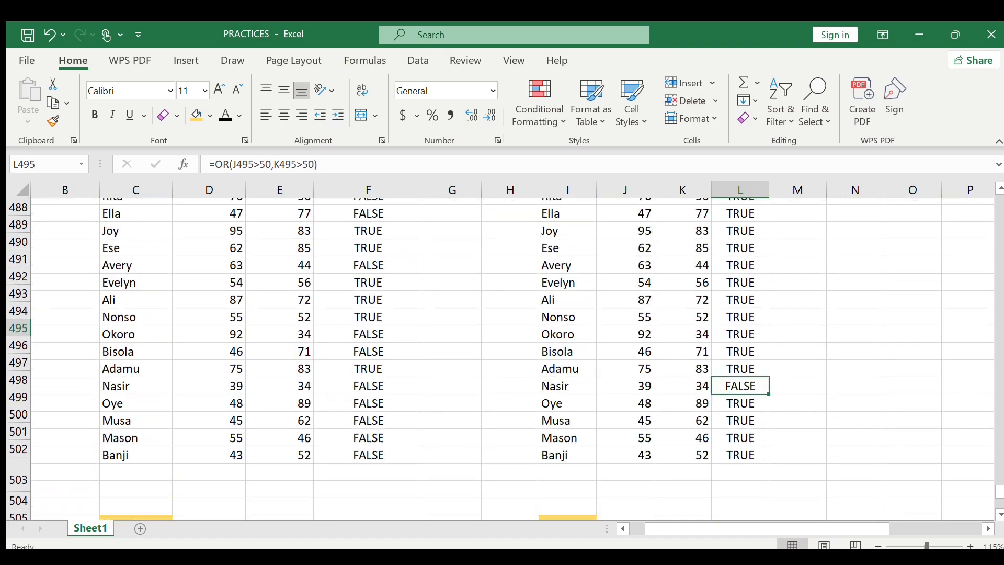
scroll(500, 359, "down", 4)
scroll(500, 359, "up", 2)
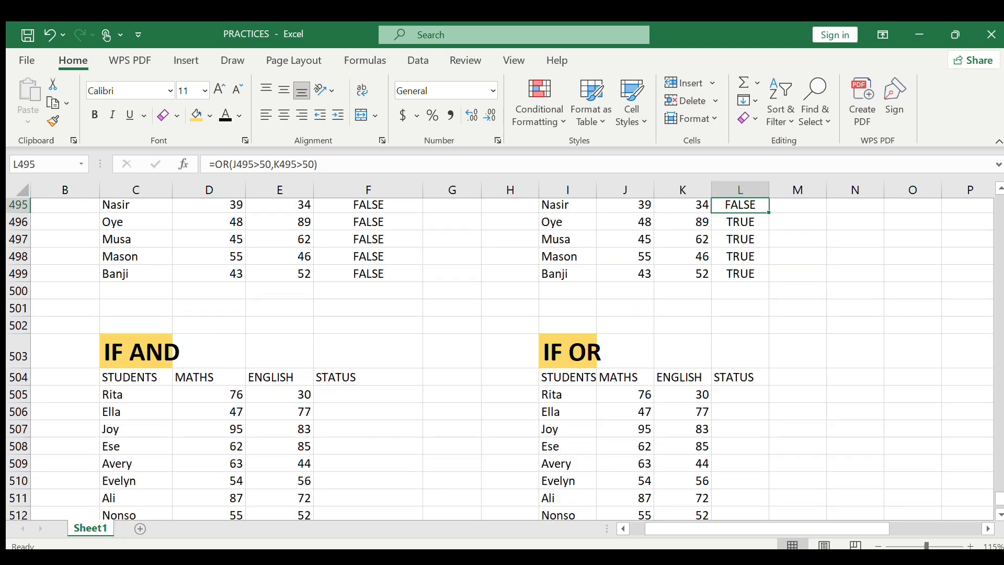
scroll(500, 359, "up", 3)
scroll(500, 359, "down", 5)
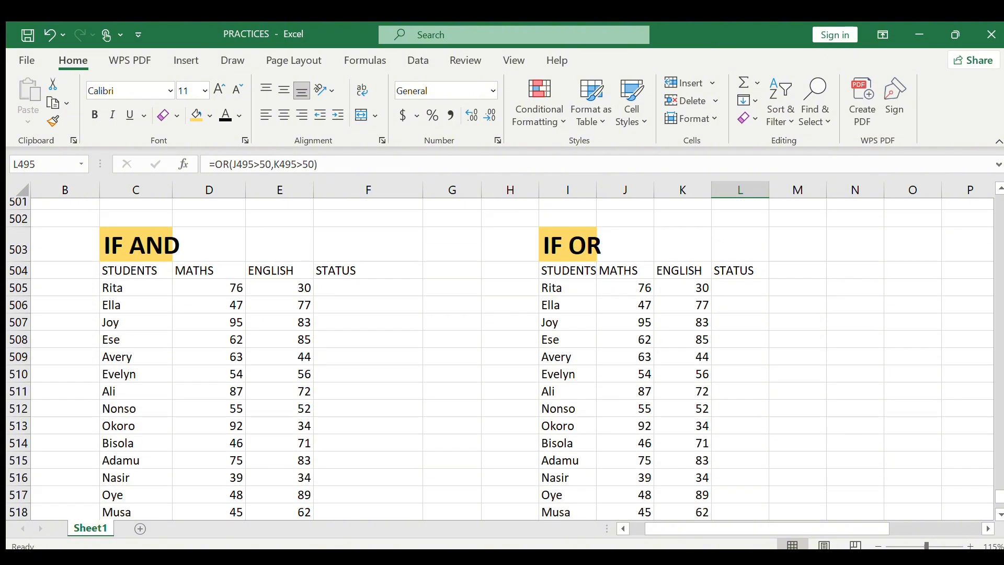
scroll(500, 360, "up", 1)
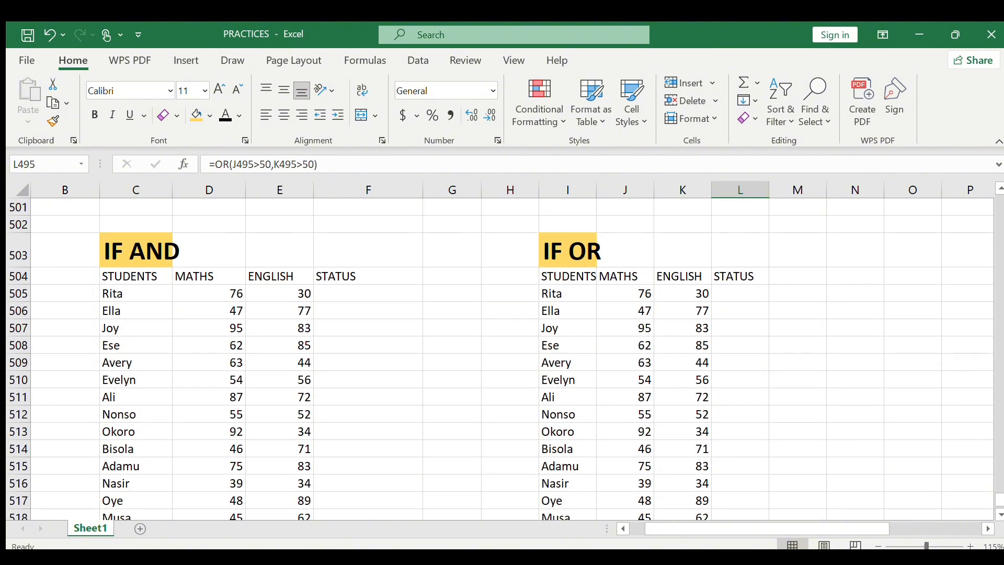
scroll(500, 359, "down", 1)
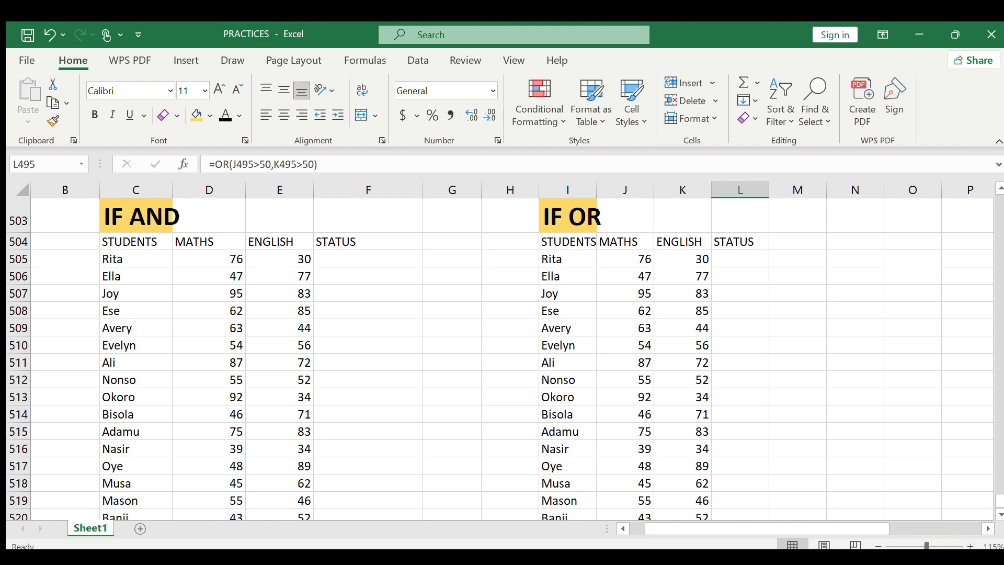
Enter =IF(AND(D505>50,E505>50),"PASS","FAIL") in F505, the first STATUS cell of the IF AND table.
left_click(353, 257)
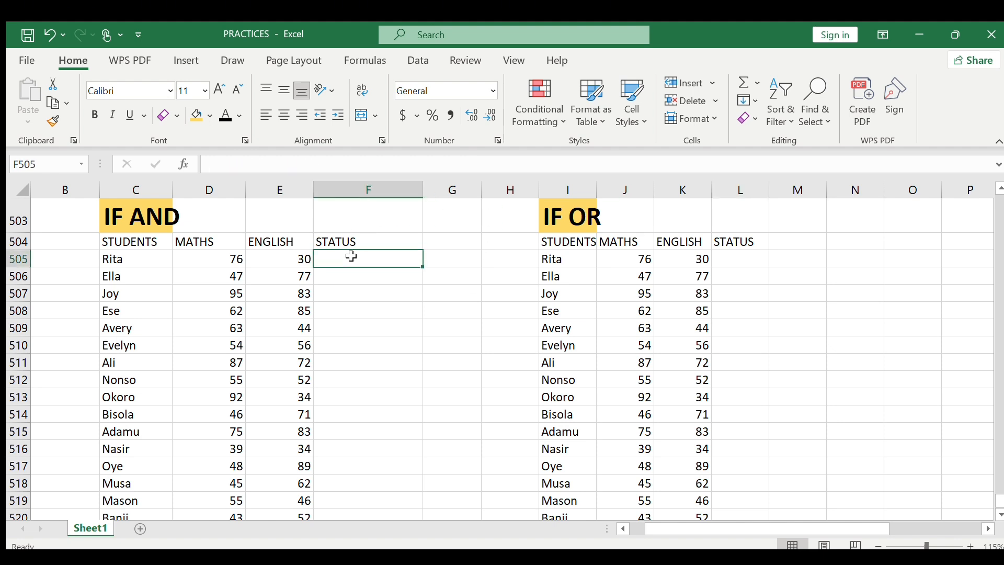
type("=IF")
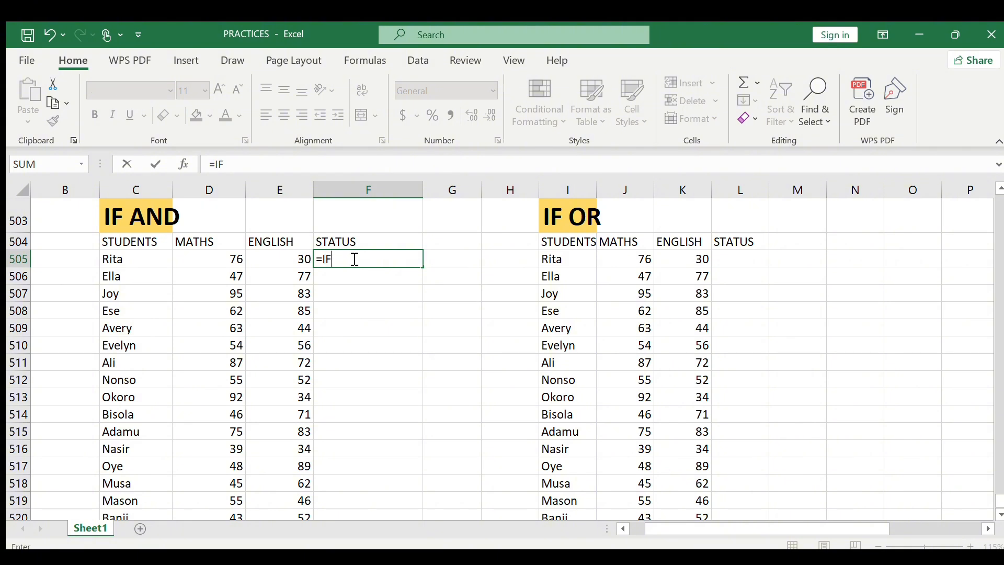
type("(AND(")
left_click(224, 259)
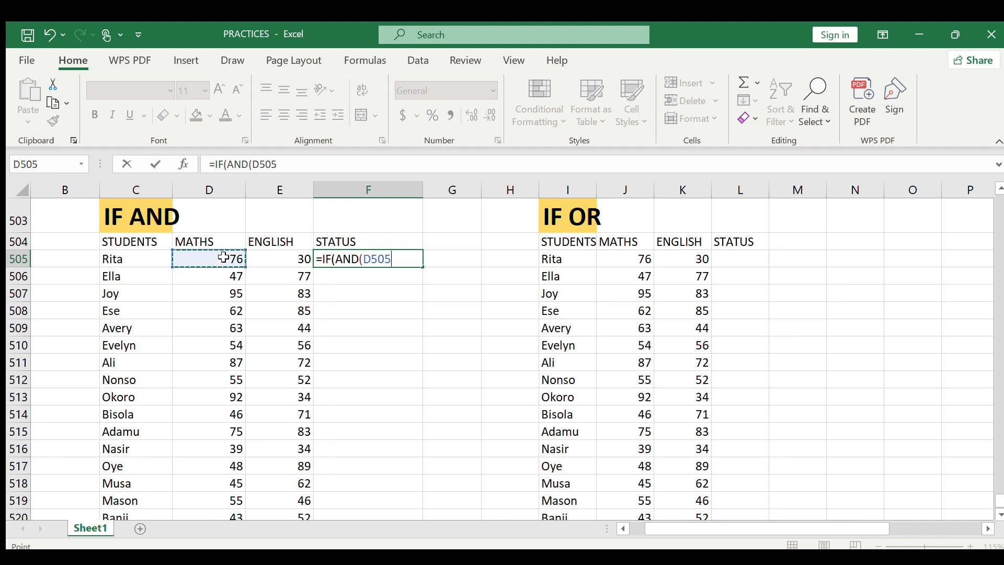
type(">50,")
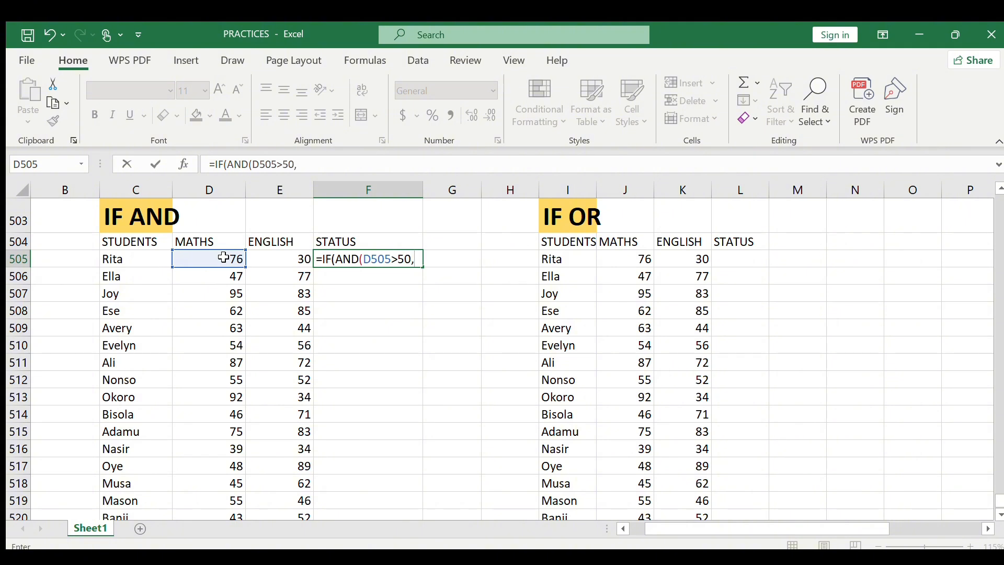
left_click(309, 260)
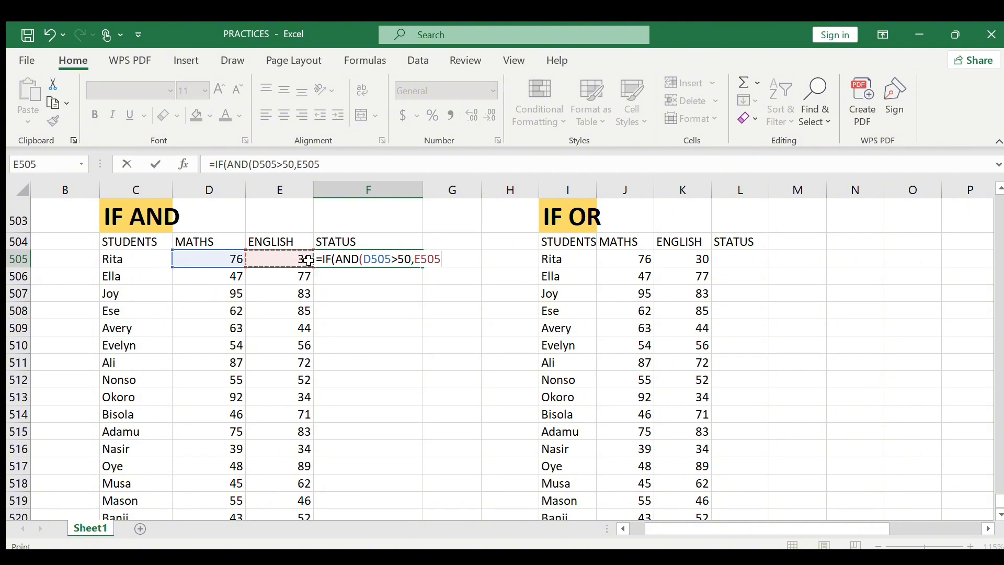
type(">50),\"")
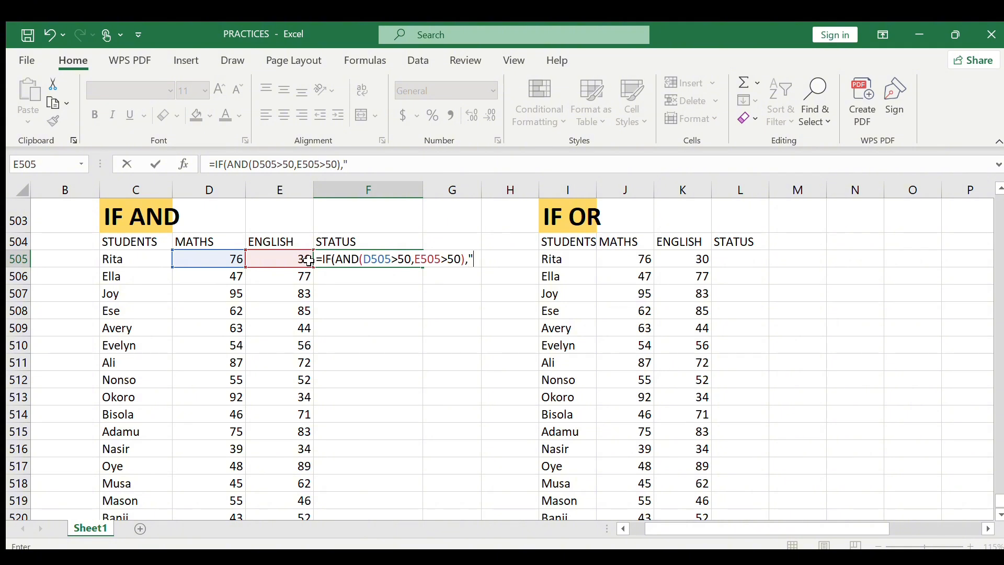
type("PASS\",\"FA")
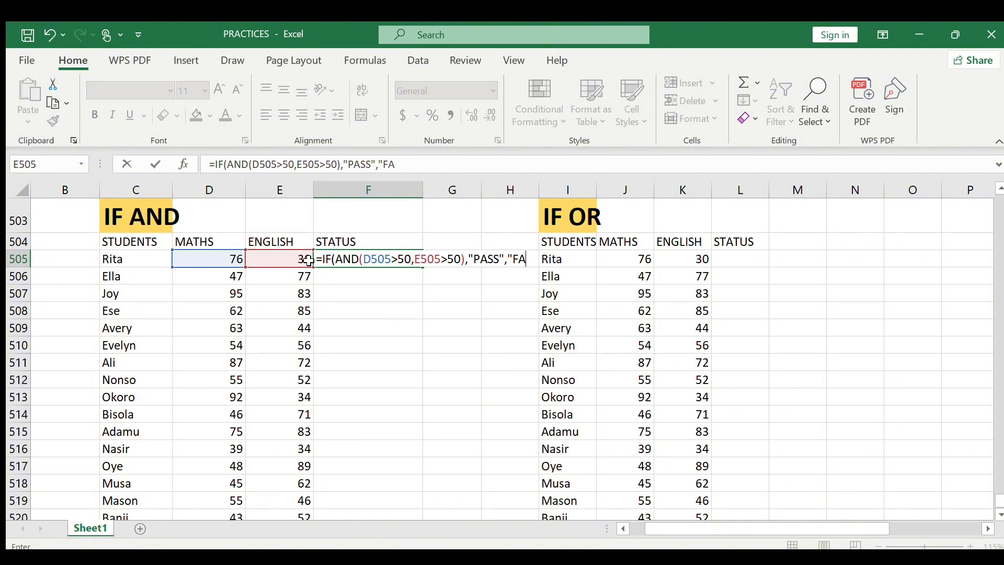
type("IL\"")
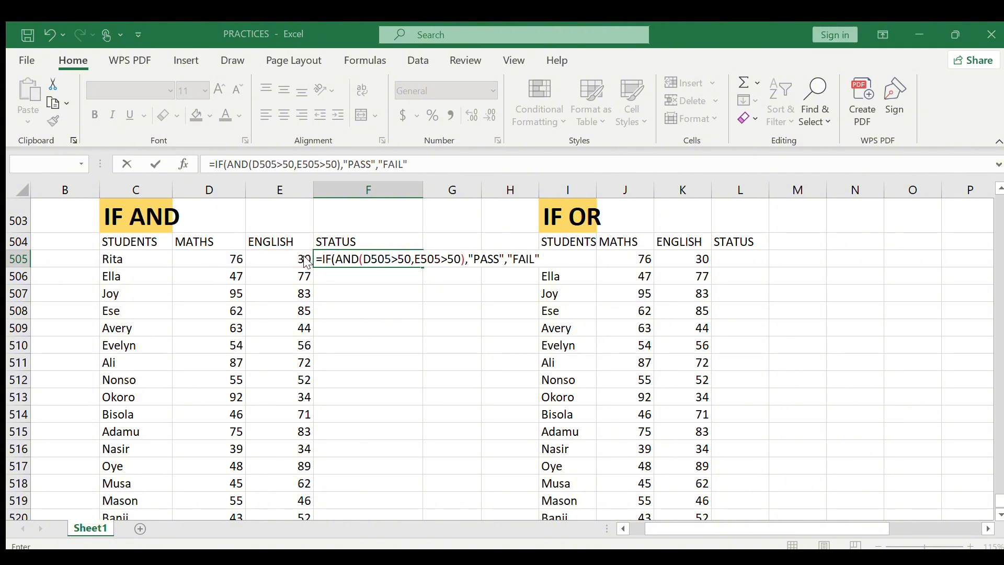
key("ctrl+Return")
key("Return")
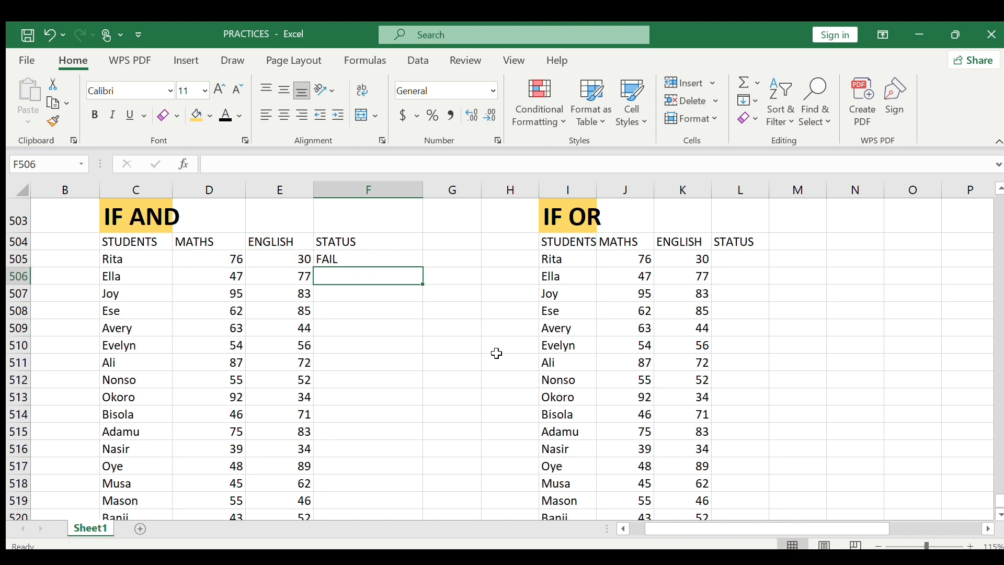
Review the formula in F505, fill it down the STATUS column to F520, and compare the filled rows with the AND table.
double_click(373, 259)
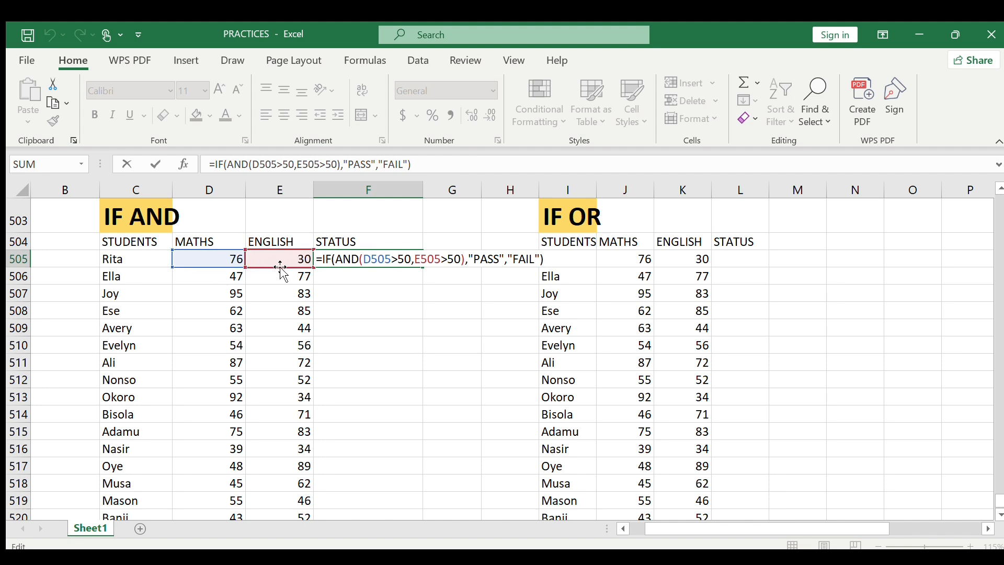
key("Return")
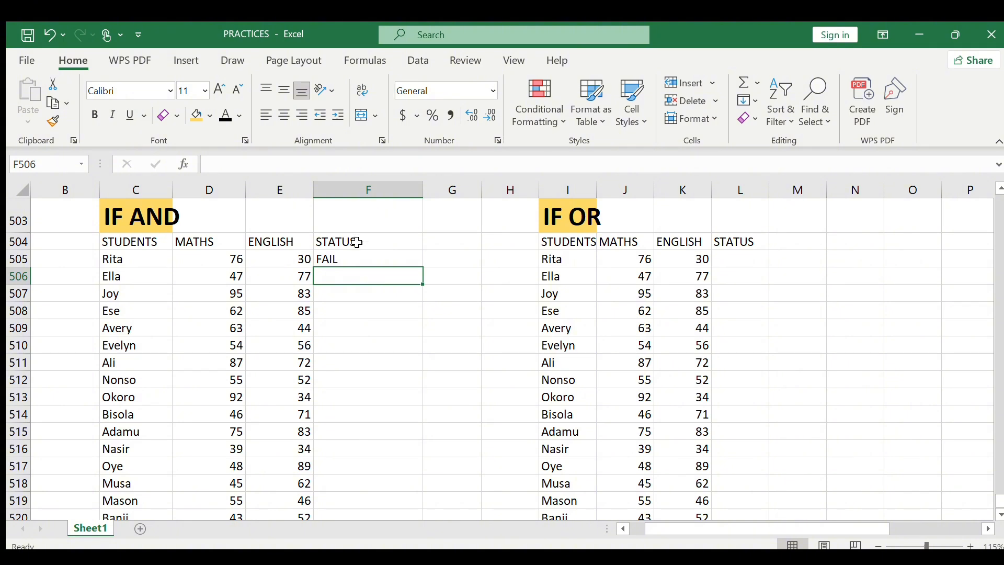
left_click(347, 256)
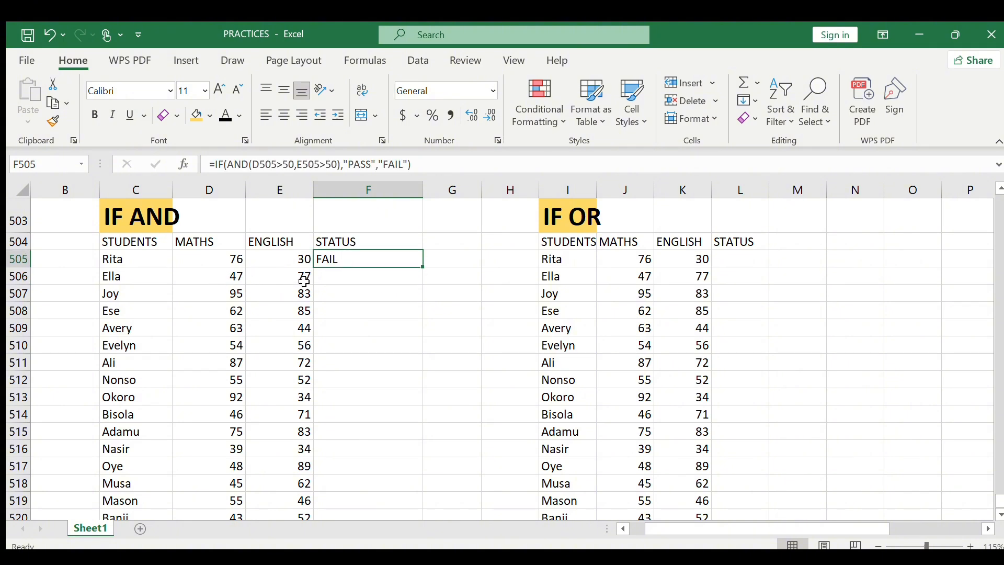
double_click(425, 266)
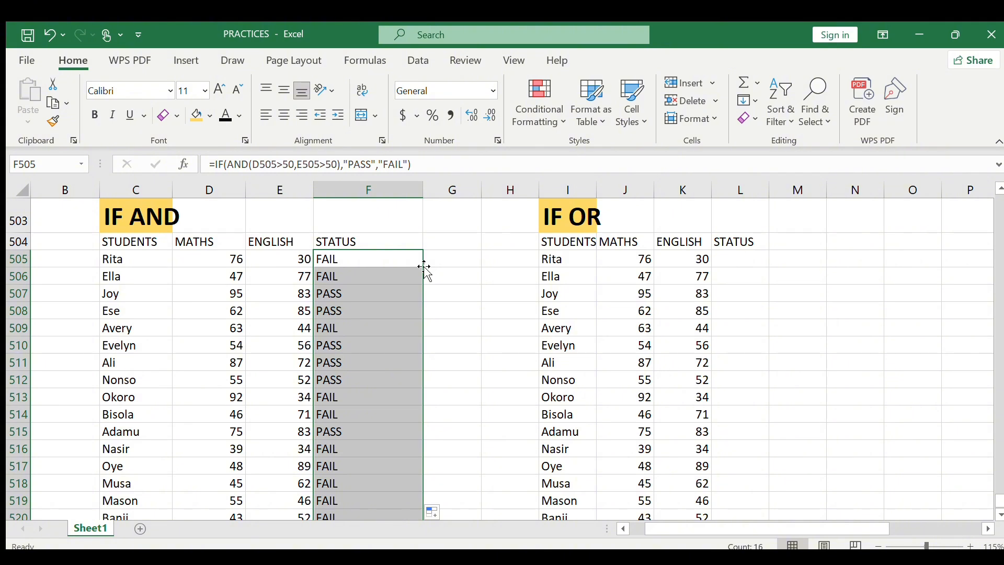
left_click(342, 277)
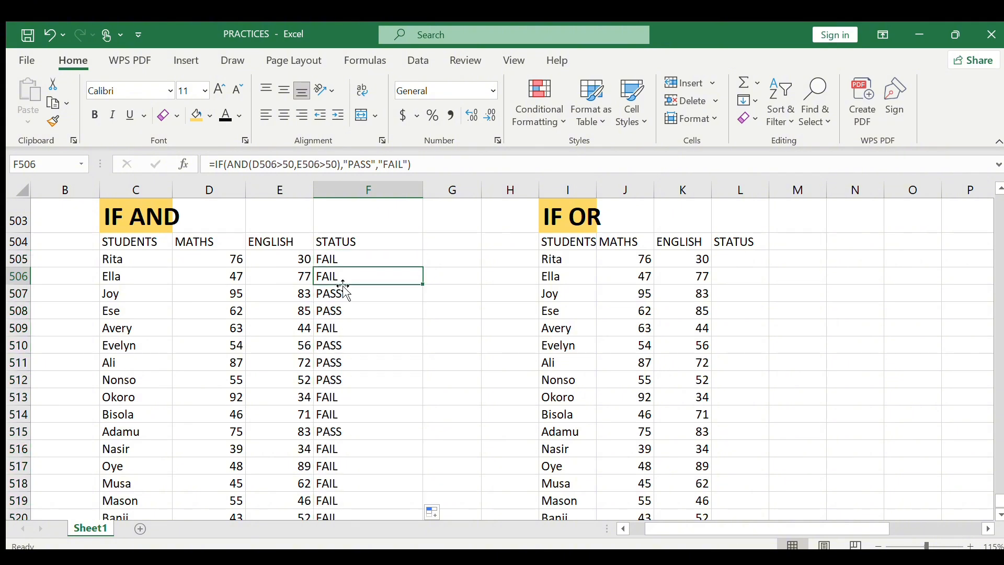
left_click(341, 296)
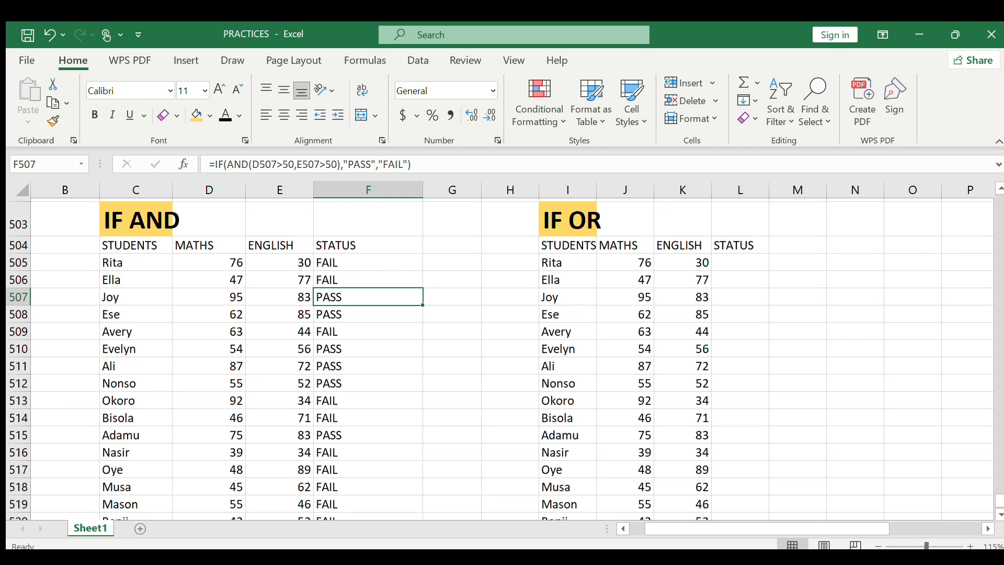
scroll(391, 268, "up", 7)
scroll(500, 359, "down", 6)
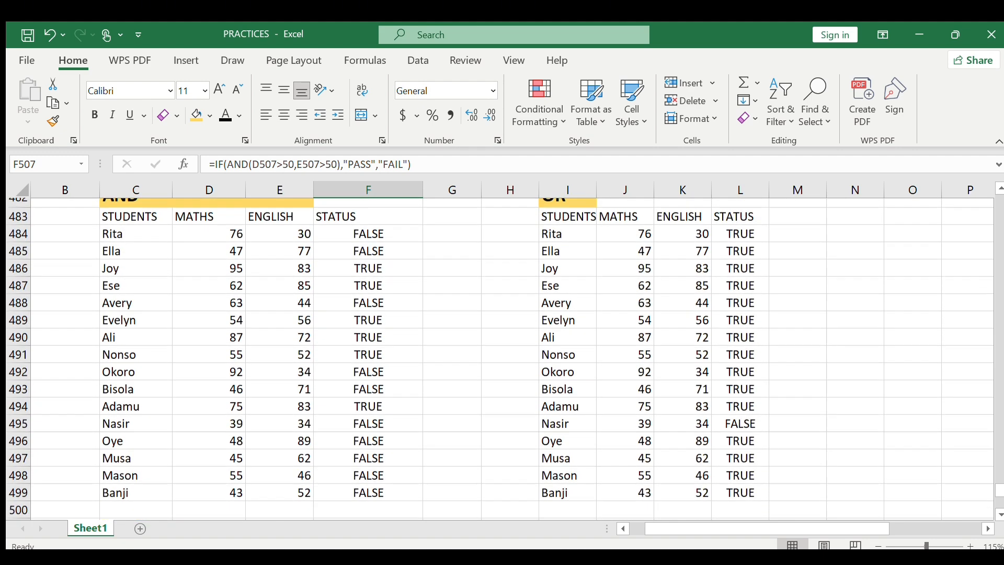
scroll(500, 359, "down", 1)
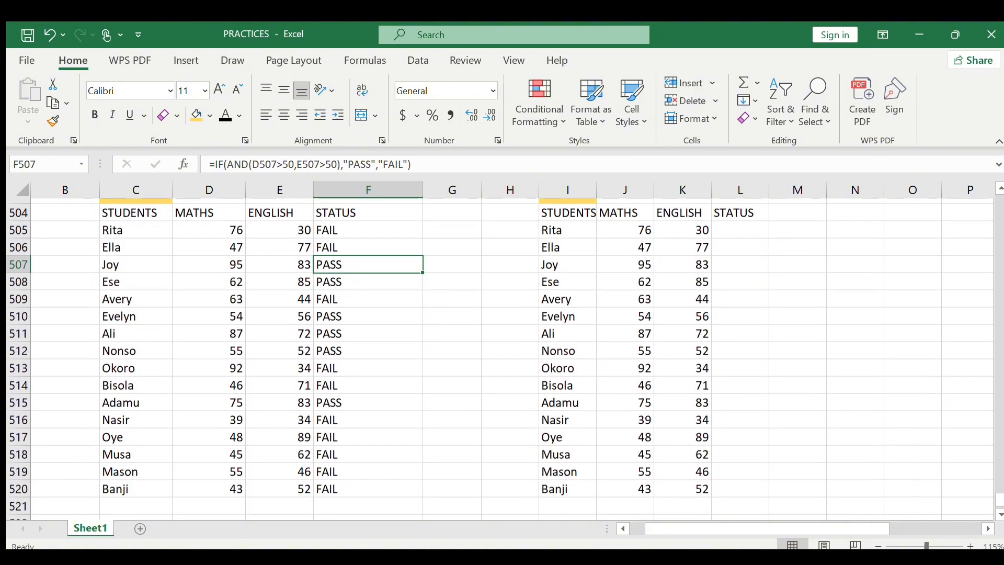
scroll(500, 360, "up", 1)
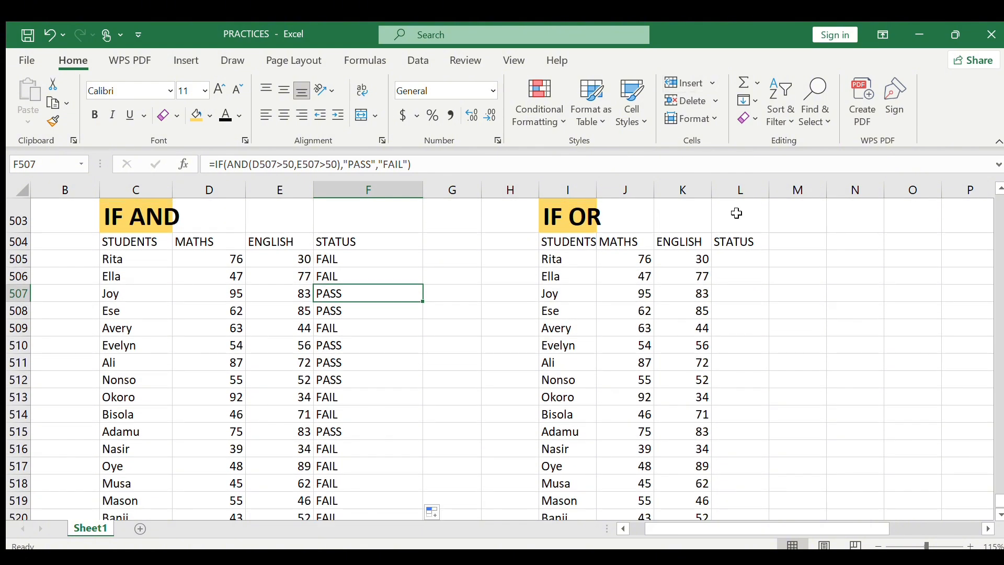
Try to enter an IF OR formula in L505 that gives PASS when J505>50 or K505>50, otherwise FAIL.
scroll(729, 237, "right", 2)
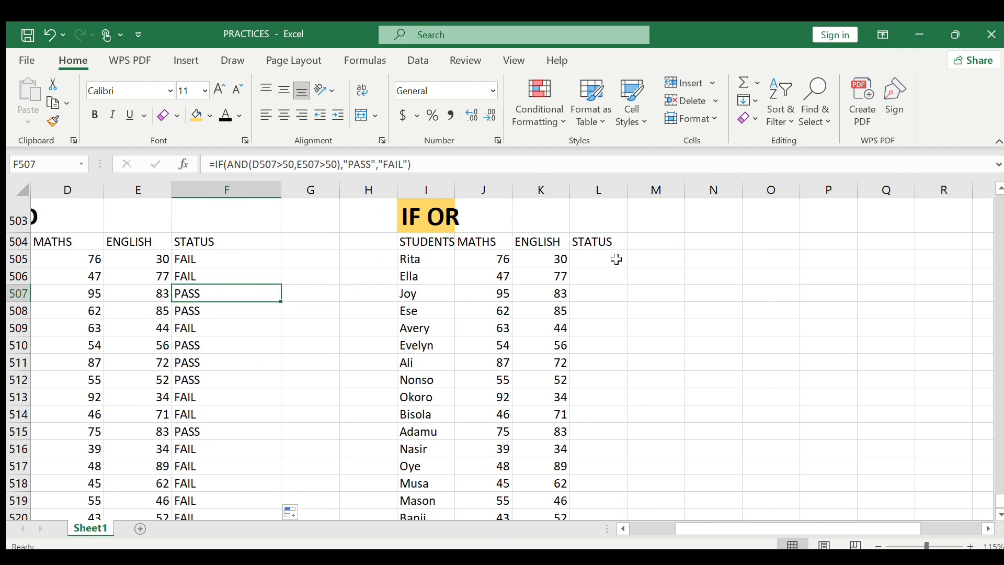
left_click(611, 262)
type("=")
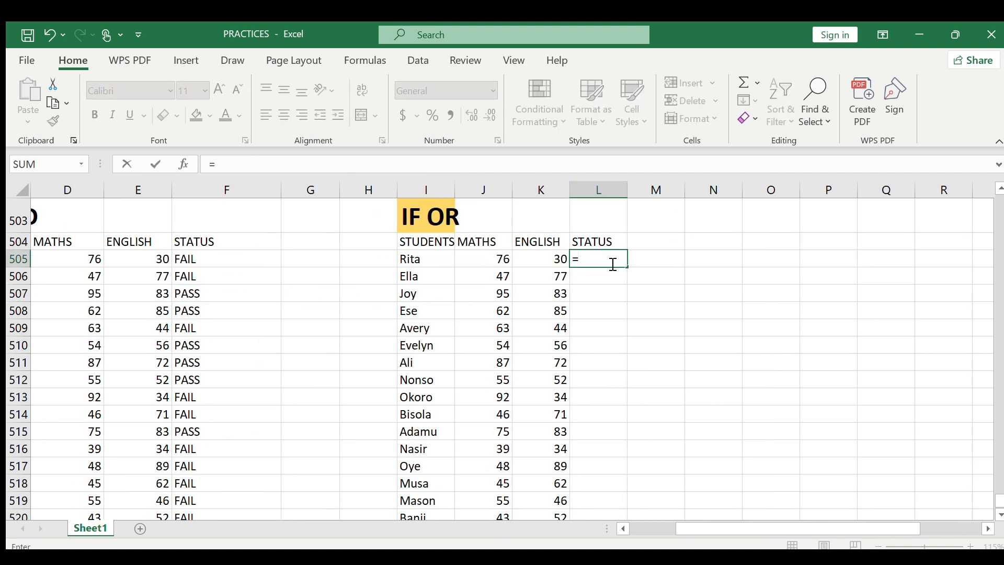
type("IF(OR(")
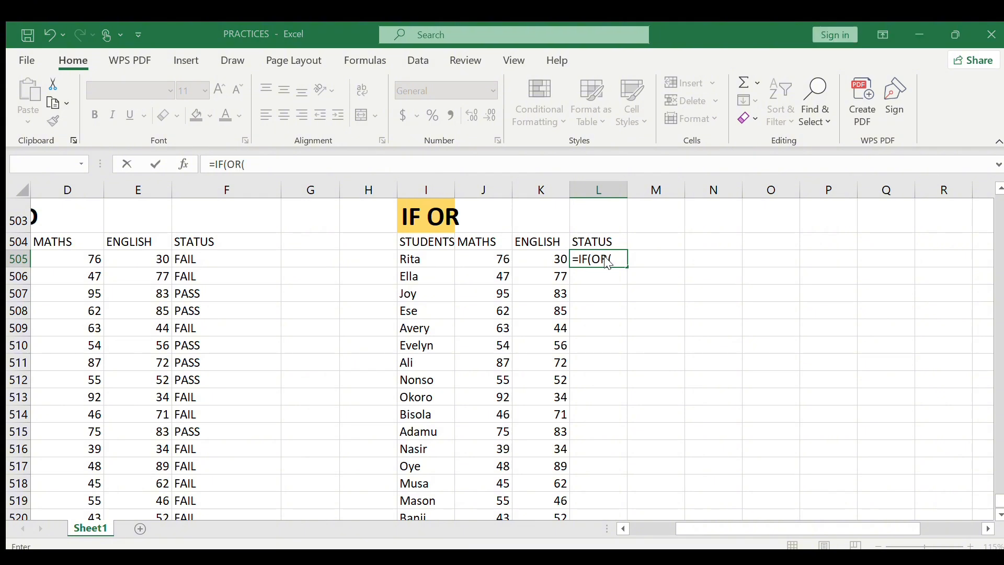
left_click(621, 270)
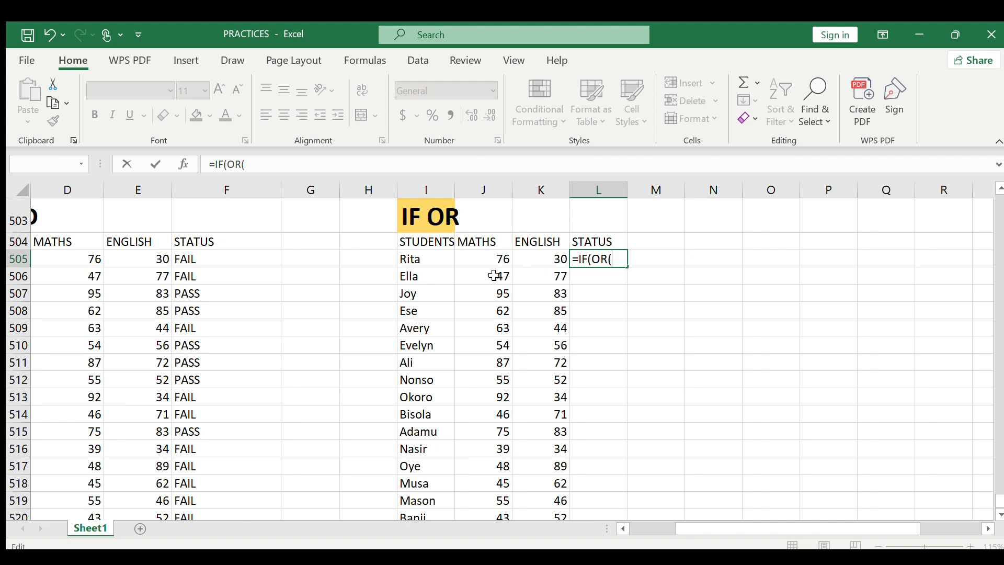
left_click(499, 260)
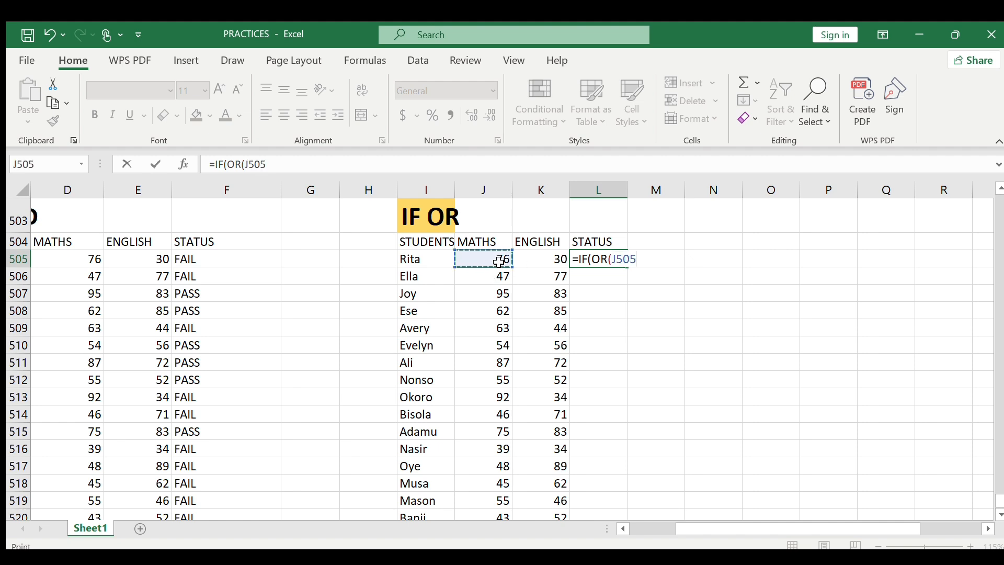
type(">50,")
left_click(545, 260)
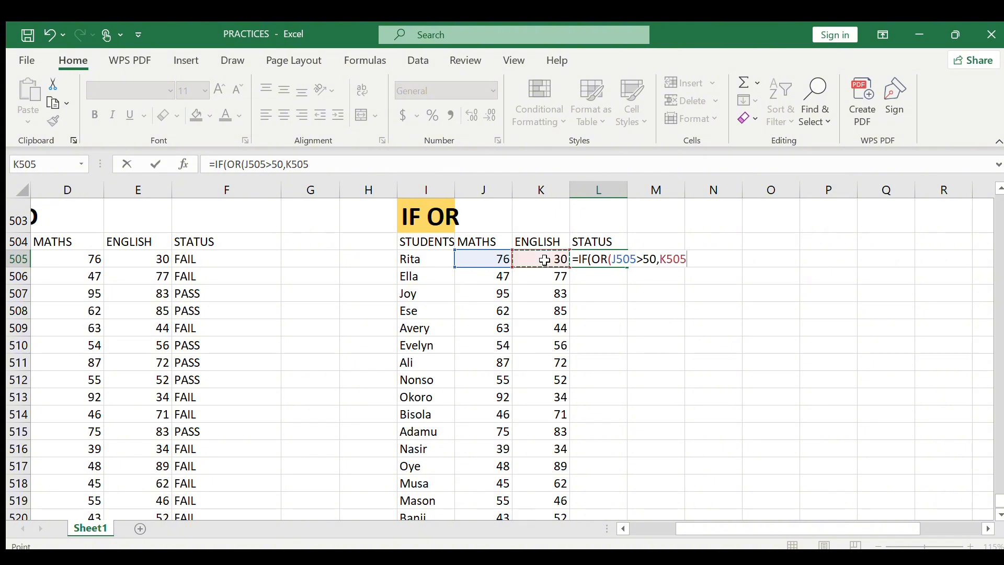
type(">50)\"PASS")
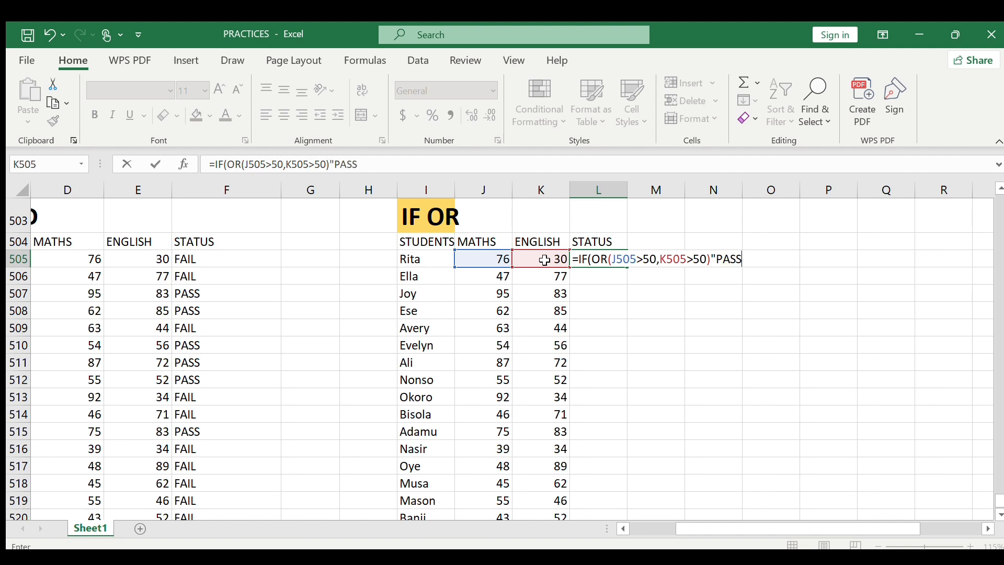
type("',\"FAIL)")
key("Return")
key("Return")
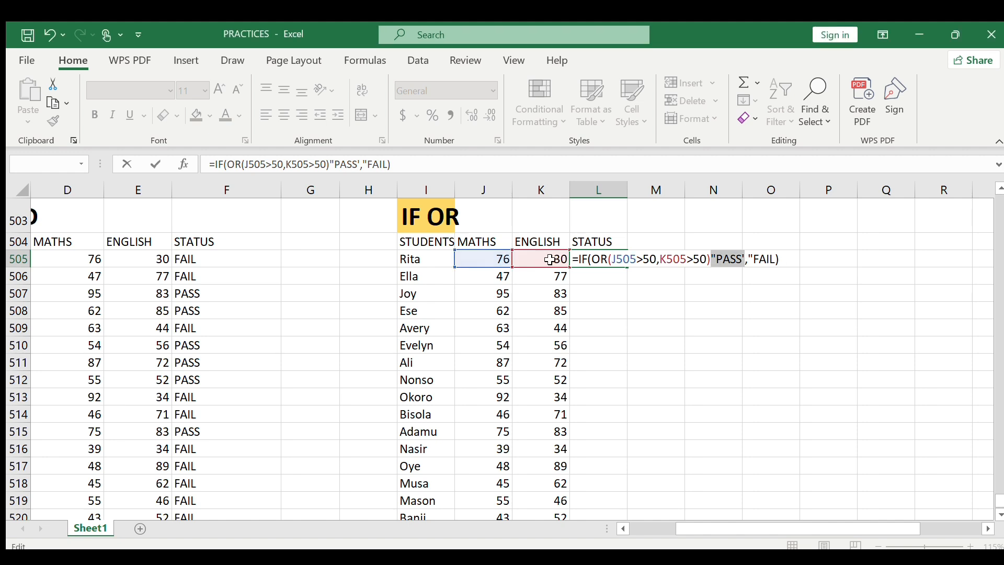
Correct the quotation marks and separating comma in L505 so the formula reads =IF(OR(J505>50,K505>50),"PASS","FAIL").
left_click(750, 260)
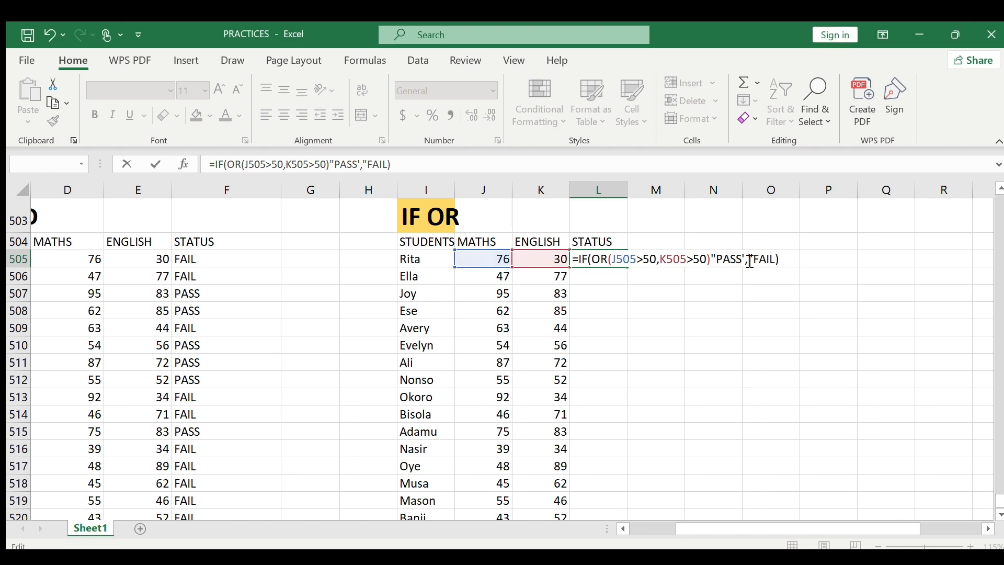
key("BackSpace")
type("\",")
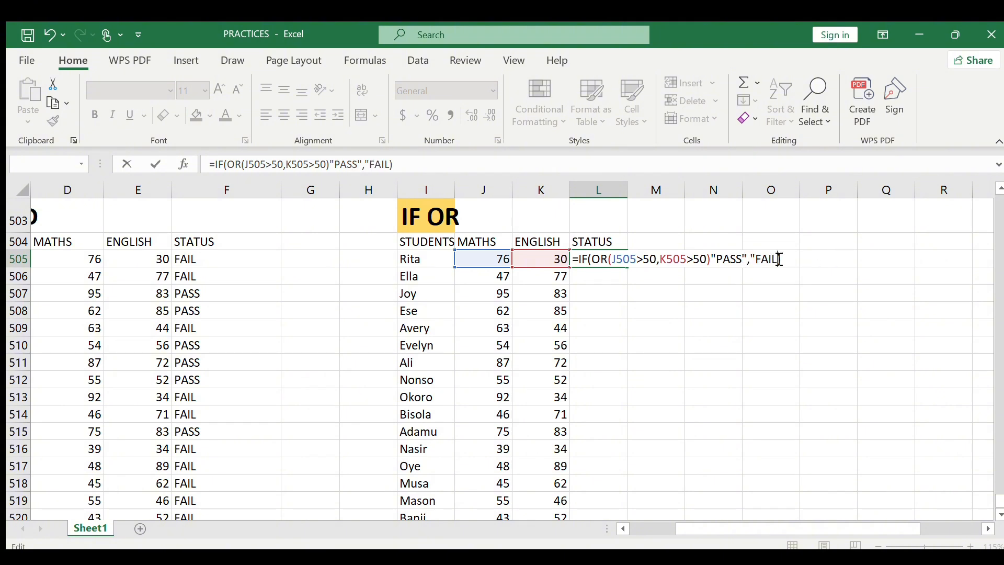
type("\"")
key("Return")
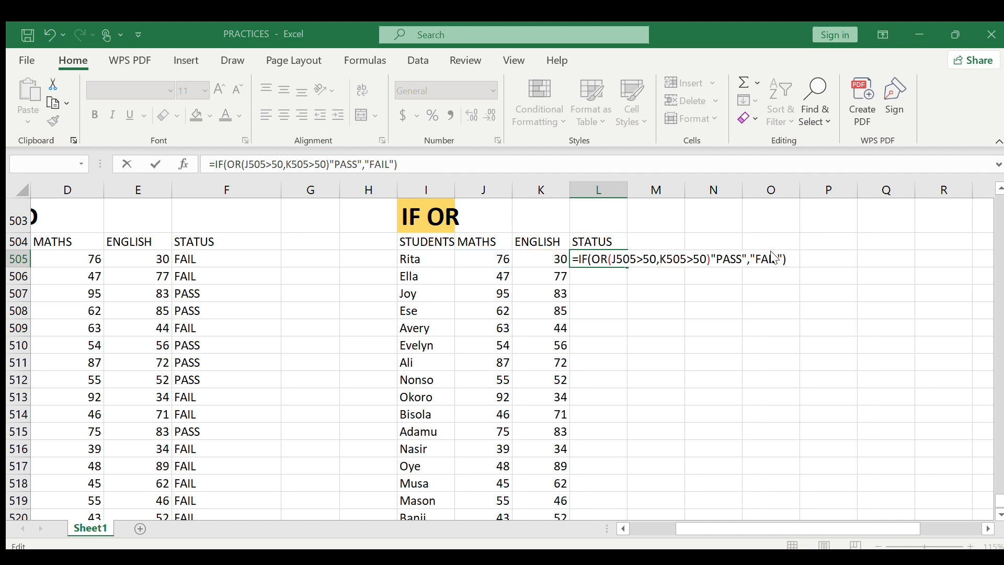
key("Return")
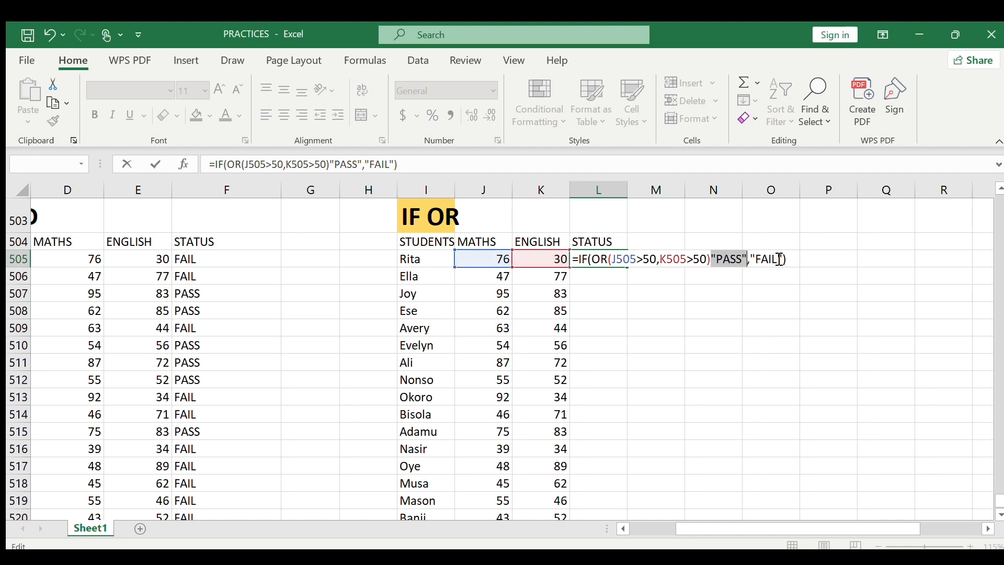
left_click(714, 260)
type(",")
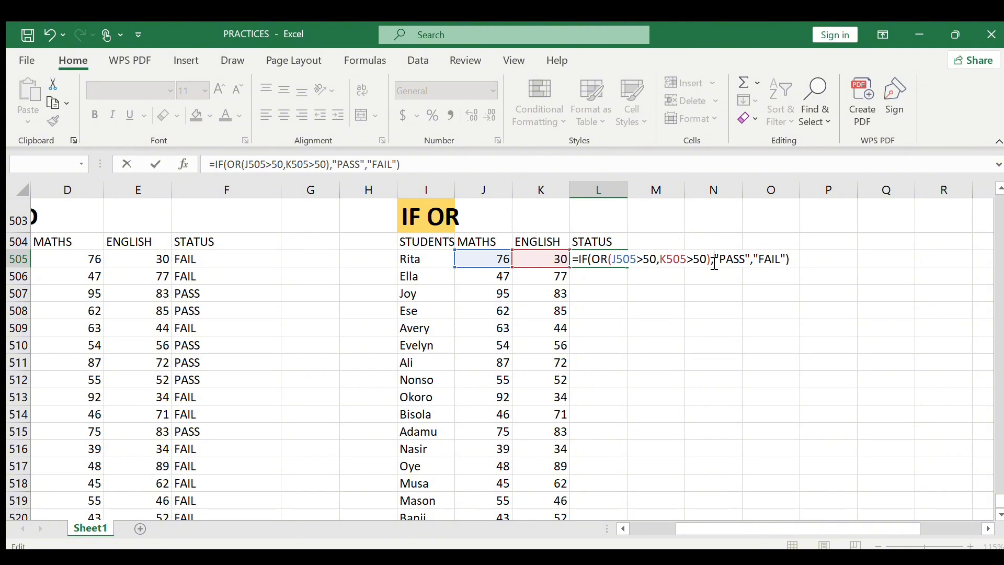
key("Return")
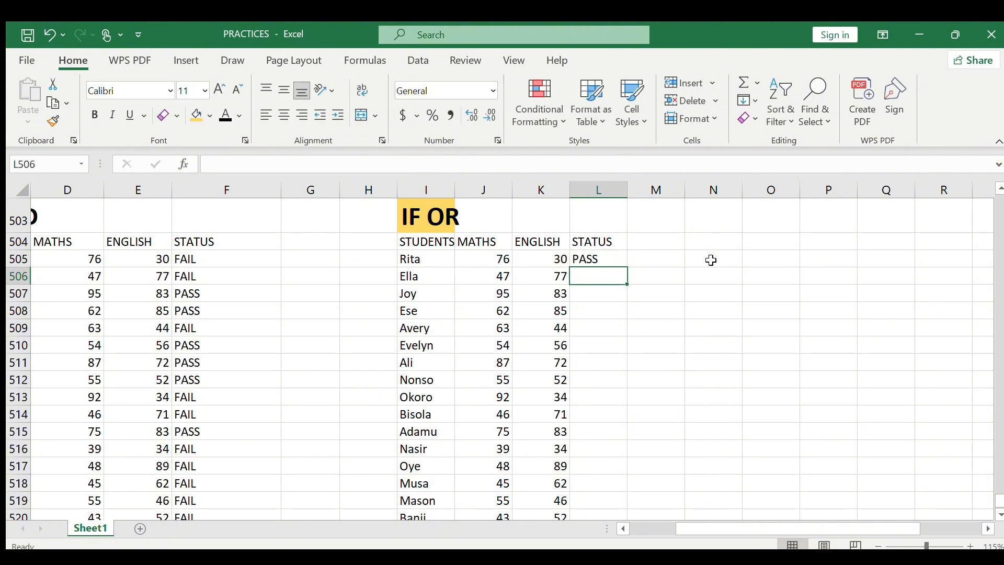
Fill the IF OR formula from L505 down the STATUS column to L520 and check it against the scores in row 516.
left_click(600, 260)
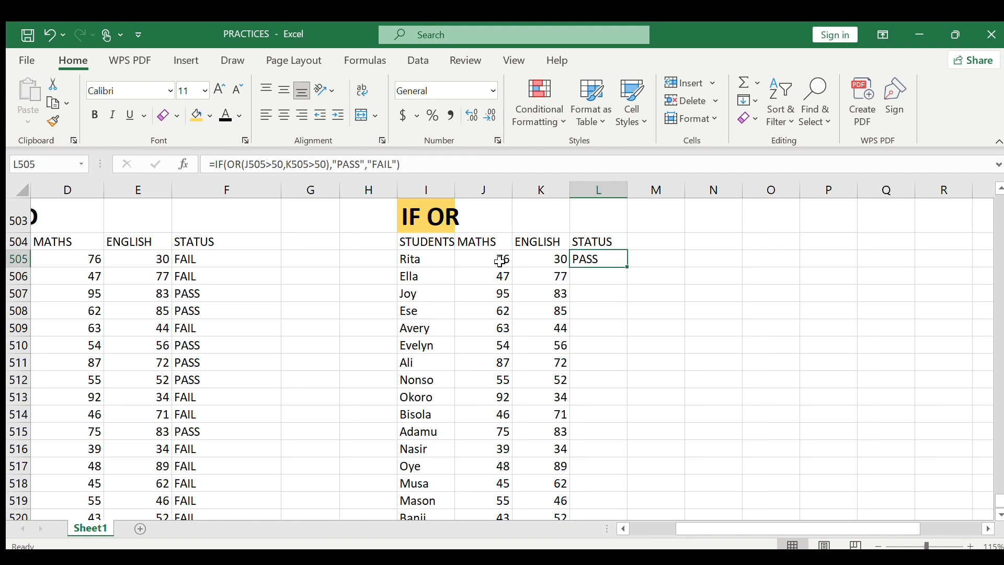
double_click(627, 269)
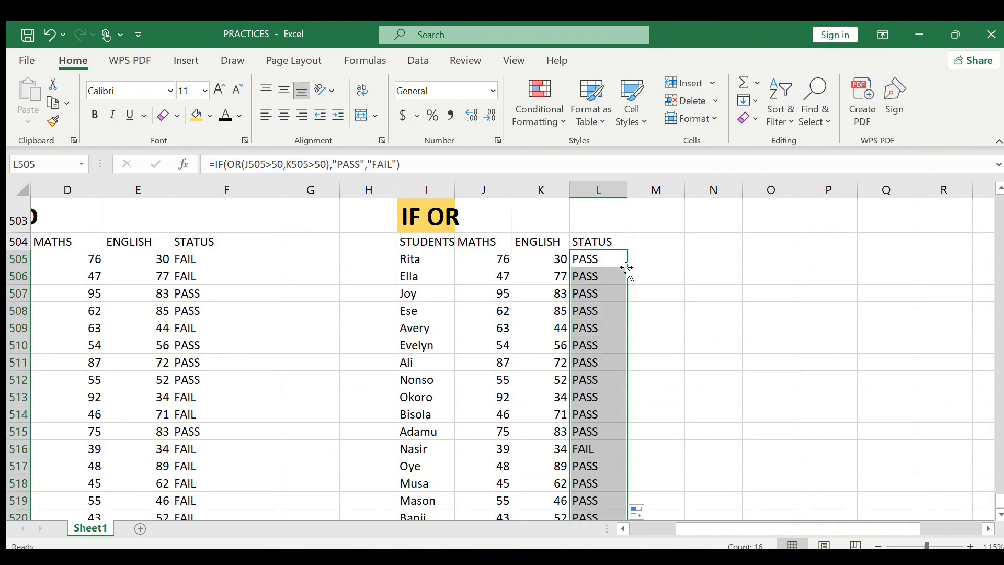
scroll(629, 271, "down", 2)
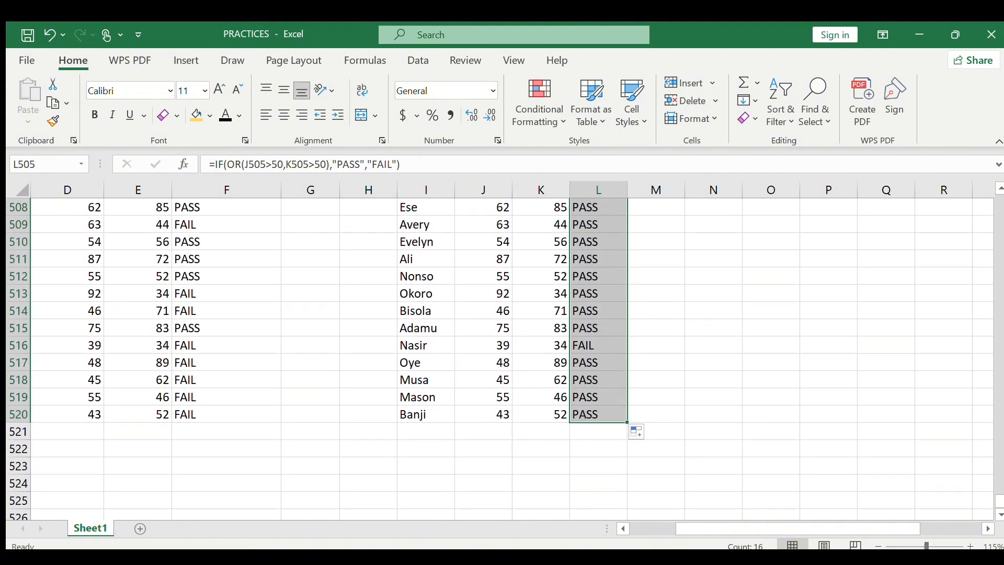
left_click(483, 363)
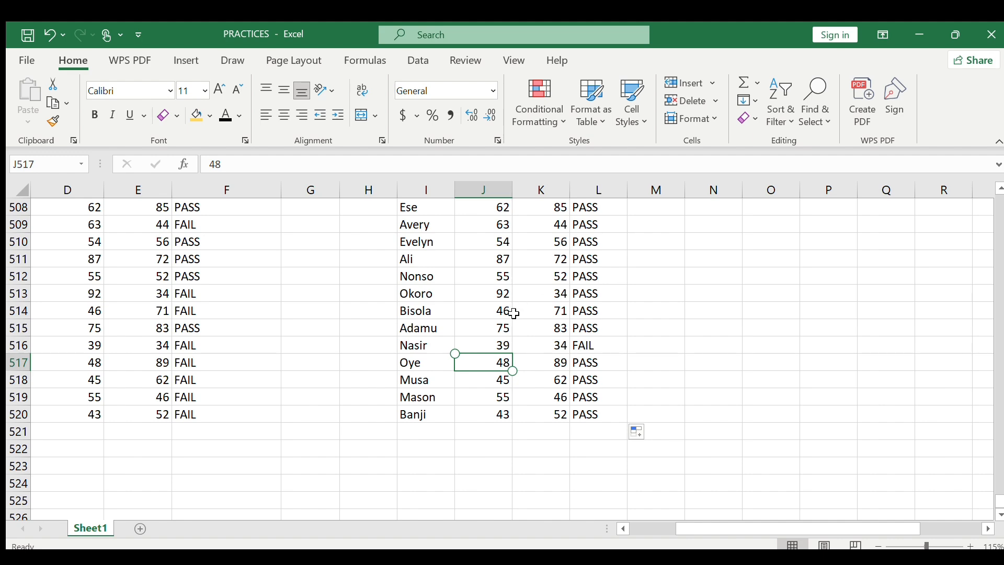
left_click(497, 341)
left_click(551, 343)
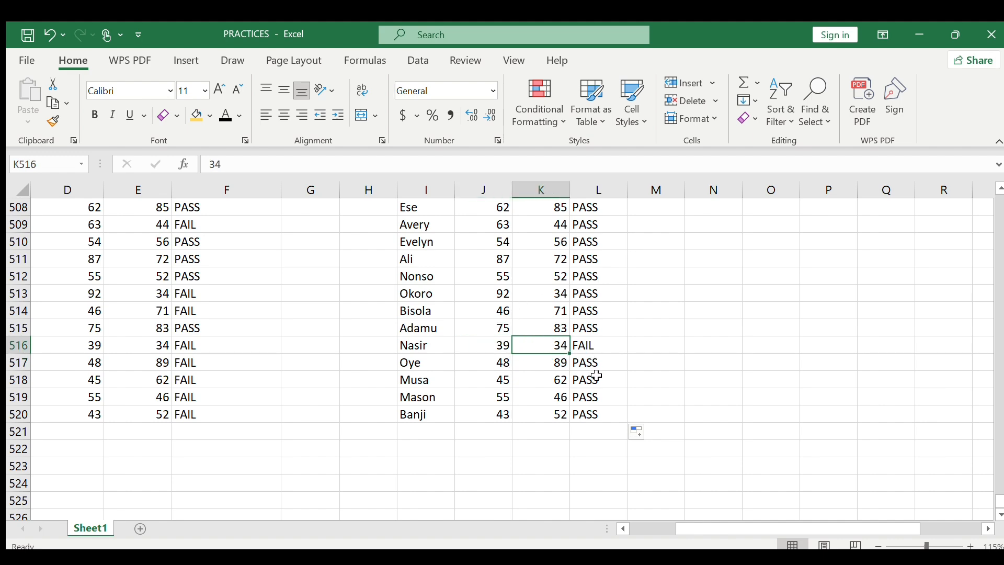
scroll(597, 381, "up", 3)
scroll(502, 355, "up", 2)
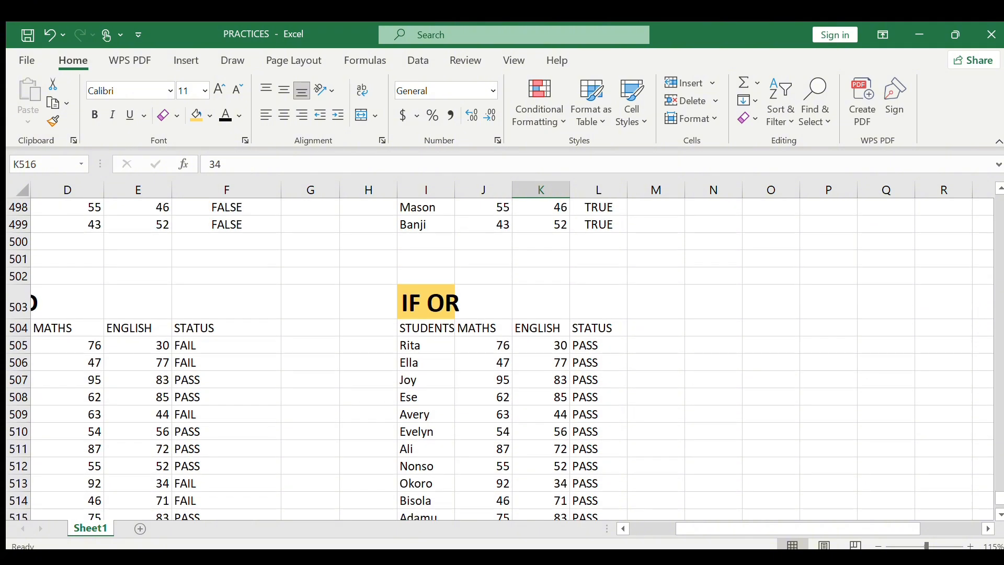
scroll(503, 355, "left", 2)
scroll(502, 356, "right", 1)
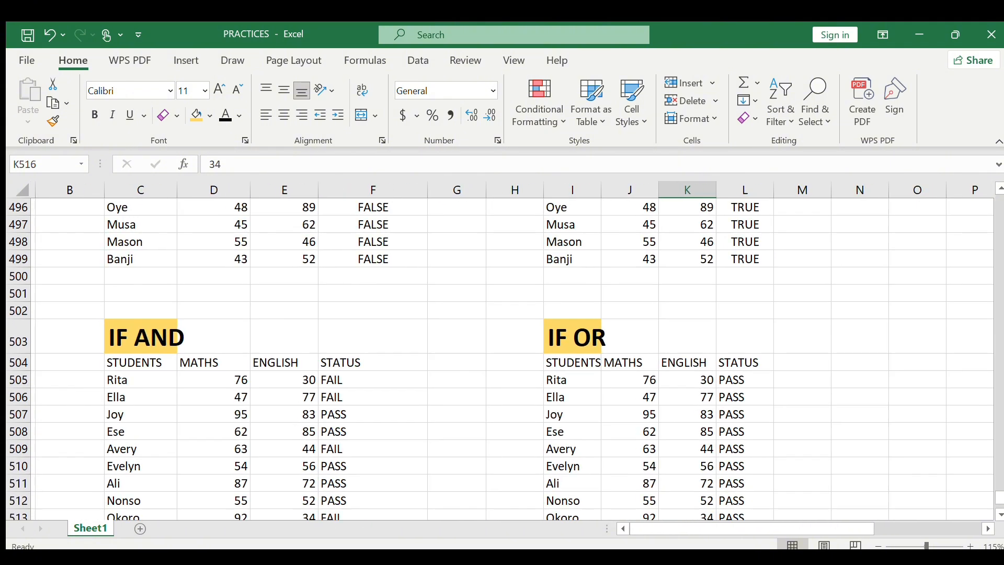